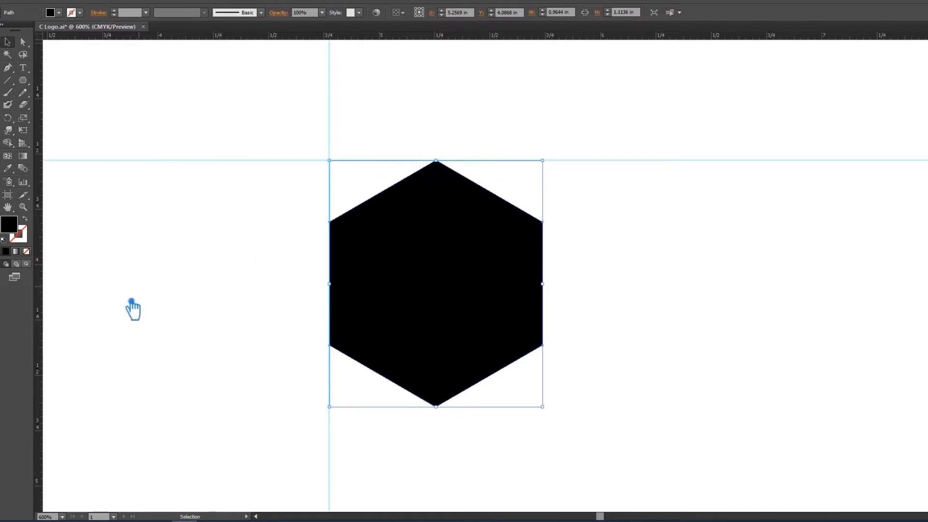
- Place a vertical guide on the hexagon's right edge and a horizontal guide at its bottom vertex
drag(40, 354, 542, 291)
drag(414, 44, 445, 411)
click(615, 353)
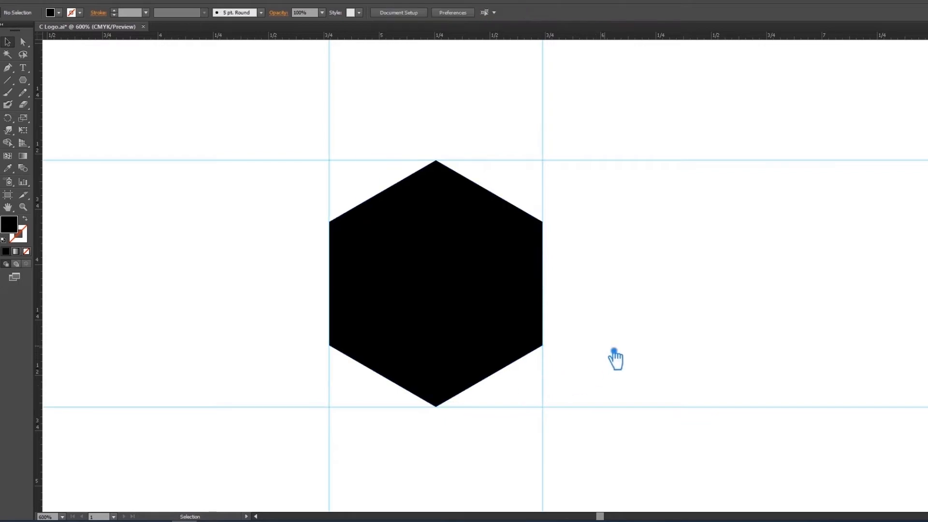
- Draw a vertical line through the hexagon's top and bottom vertices and lengthen it symmetrically past both
click(7, 80)
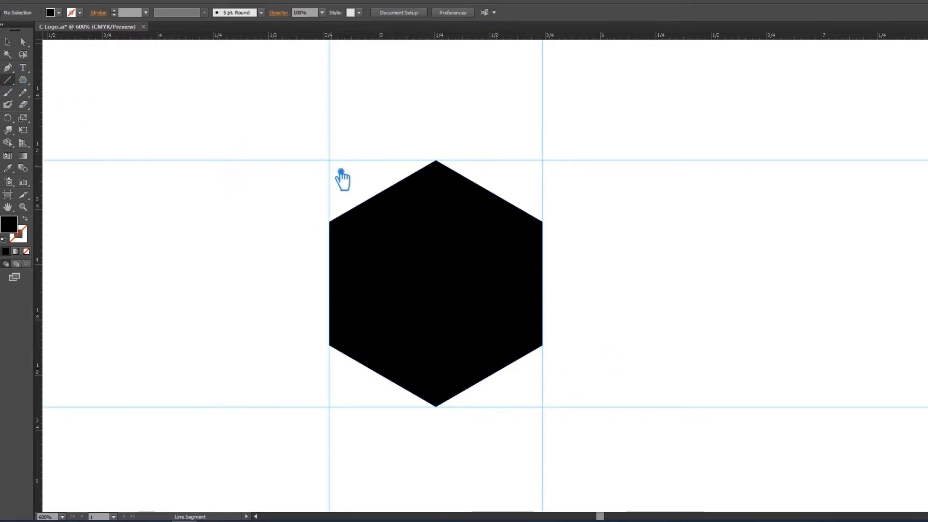
drag(445, 166, 445, 412)
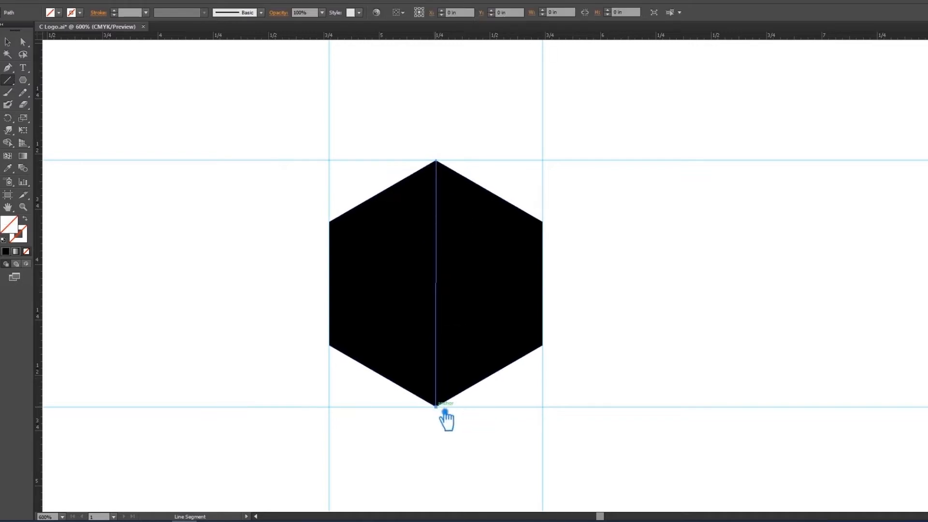
click(7, 42)
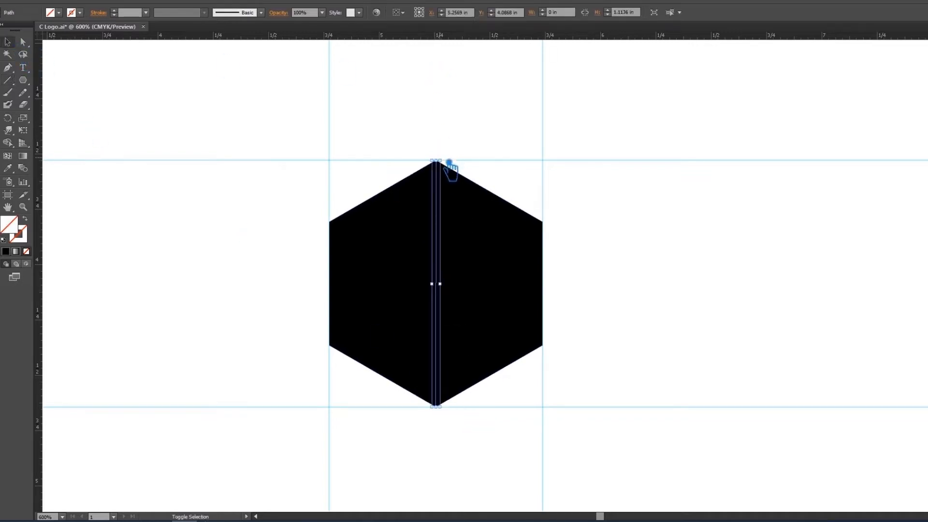
drag(450, 164, 488, 113)
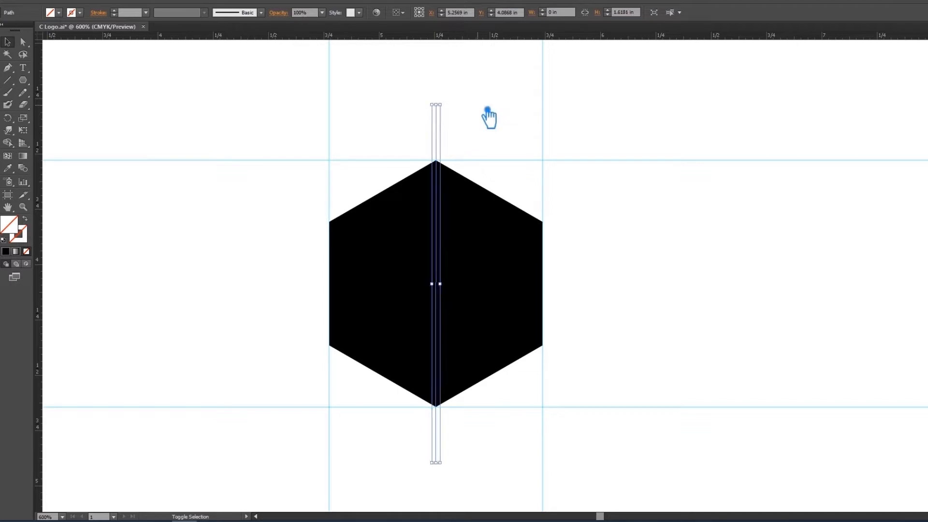
- Draw a diagonal line from the hexagon's upper-left vertex to its lower-right vertex and lengthen it symmetrically past both
key(backslash)
mouse_move(329, 222)
mouse_down()
mouse_move(480, 302)
mouse_move(553, 357)
mouse_up()
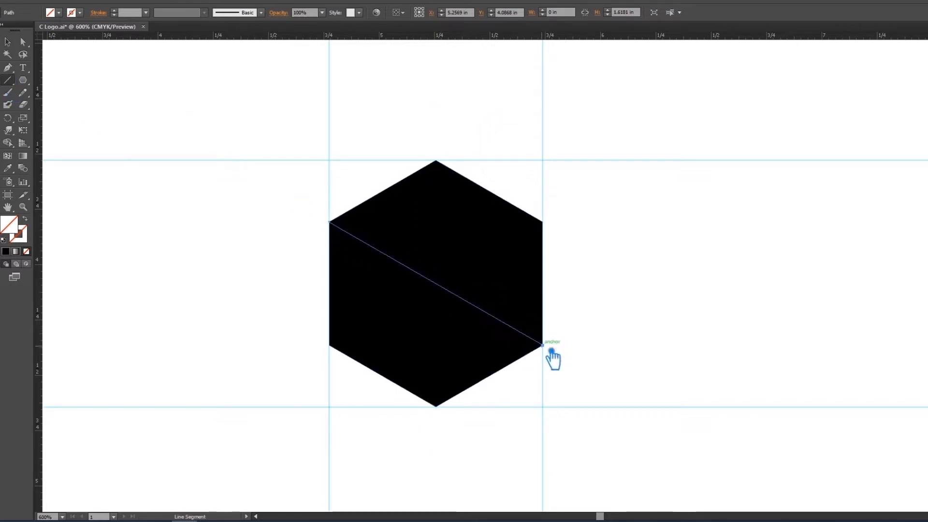
click(8, 42)
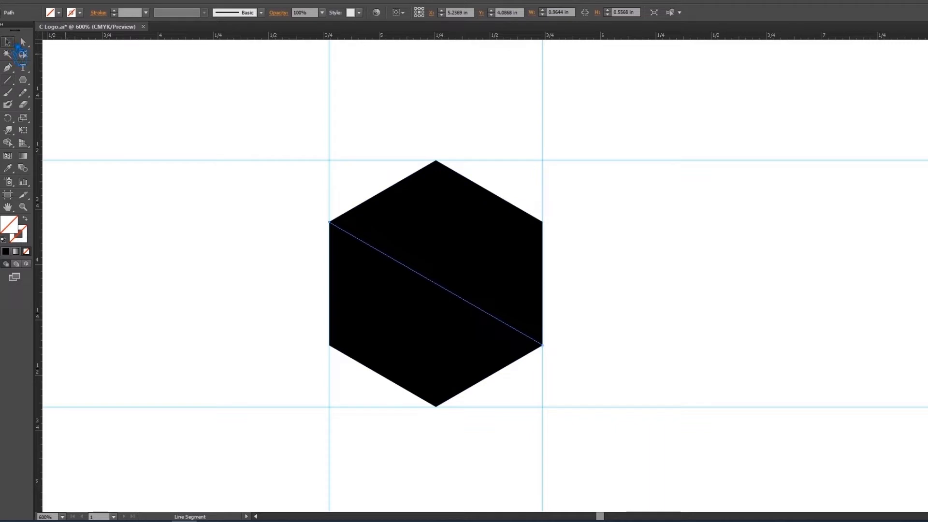
shift+click(543, 344)
click(528, 338)
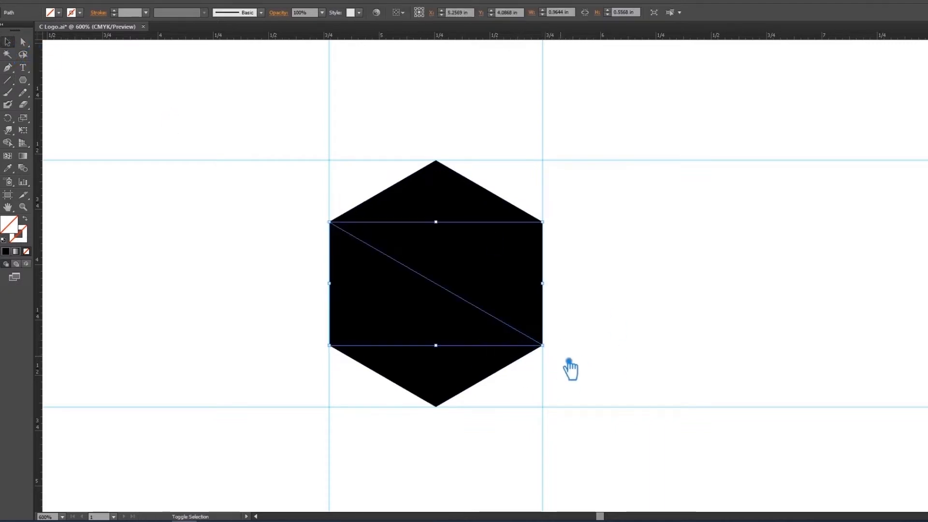
drag(550, 349, 668, 435)
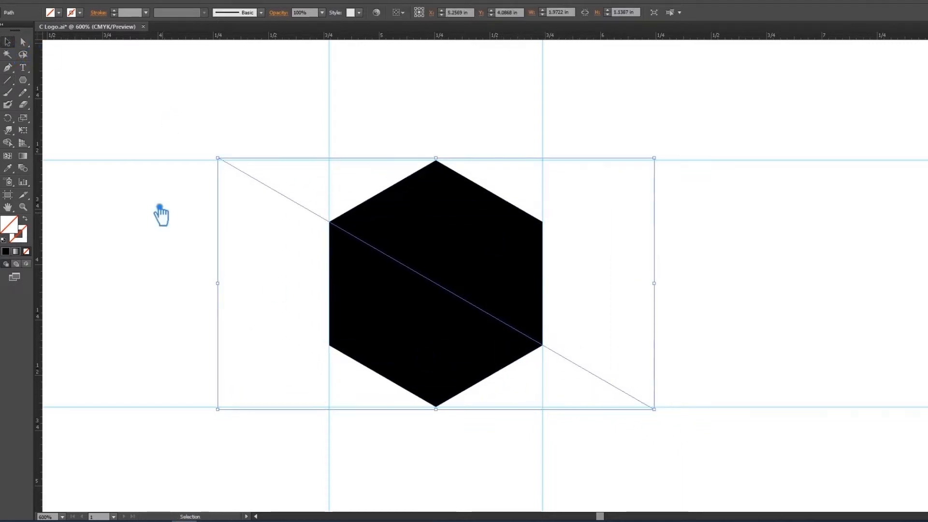
- Draw the opposite diagonal from the hexagon's upper-right to its lower-left vertex and lengthen it symmetrically past both
key(backslash)
drag(542, 222, 342, 351)
click(7, 42)
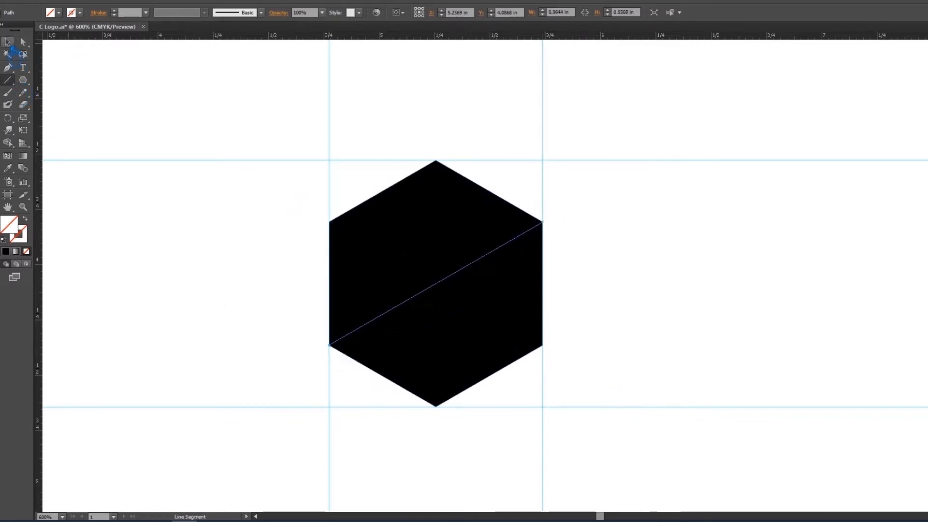
drag(543, 223, 600, 190)
- Divide the hexagon along the three crossing lines and ungroup the resulting pieces
drag(645, 415, 281, 152)
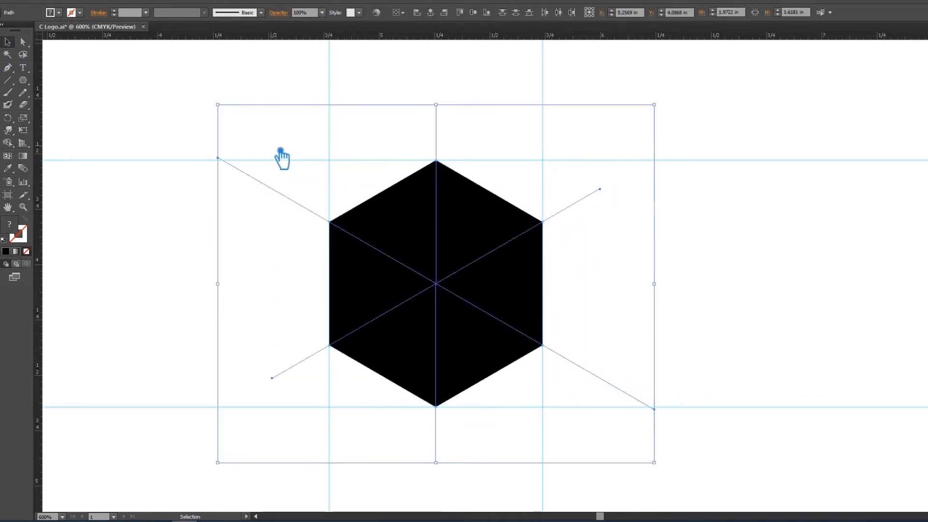
key(shift+ctrl+F9)
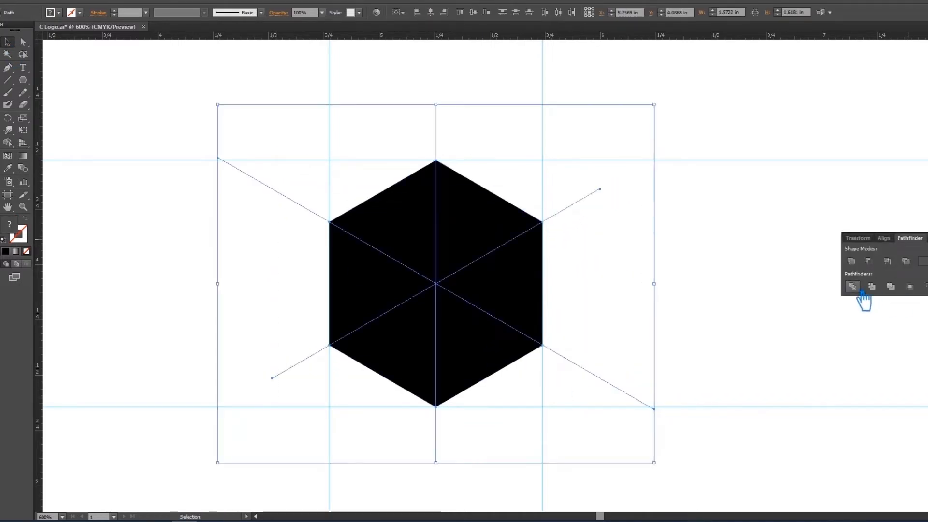
click(853, 287)
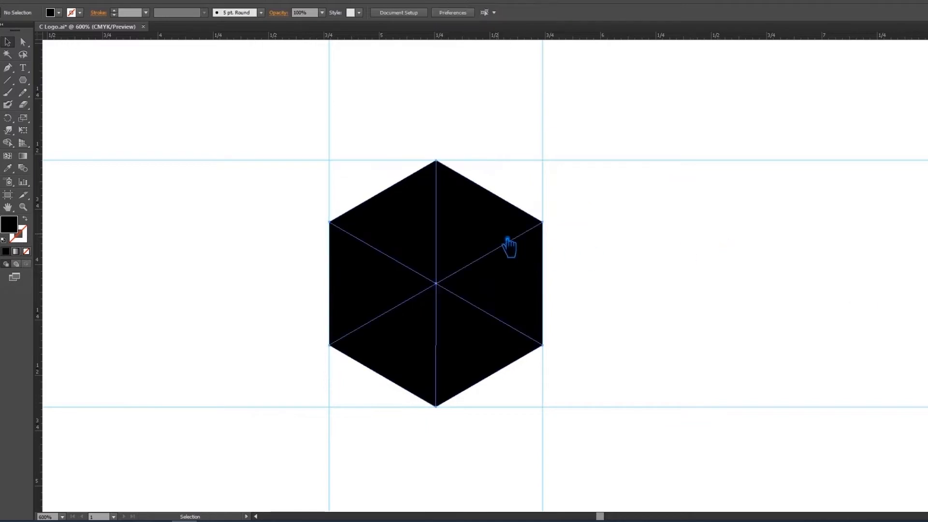
right_click(501, 235)
click(545, 294)
click(570, 278)
- Unite the two upper triangles of the hexagon into the cube's top face
click(489, 223)
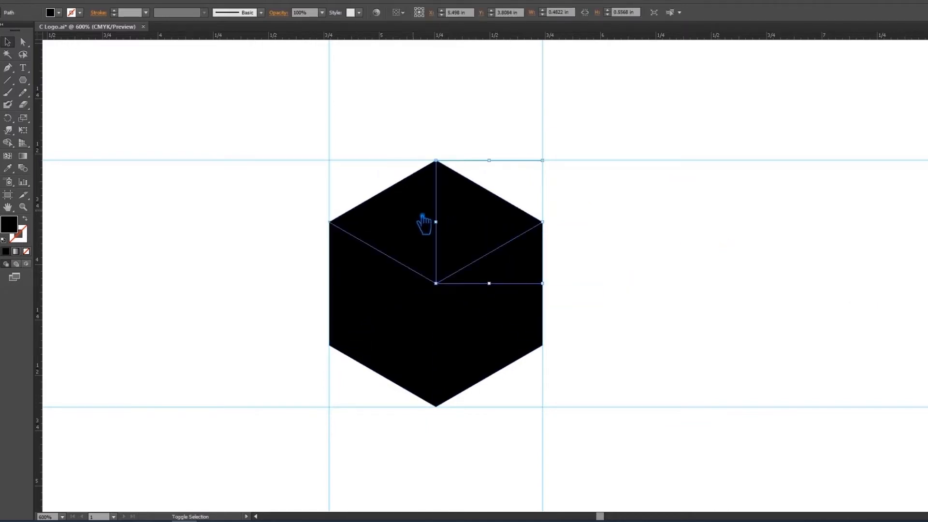
shift+click(424, 217)
key(ctrl+shift+F9)
click(852, 262)
- Unite the two lower-right triangles of the hexagon into the cube's right face
click(520, 326)
shift+click(479, 371)
click(852, 261)
- Unite the two lower-left triangles of the hexagon into the cube's left face
click(393, 336)
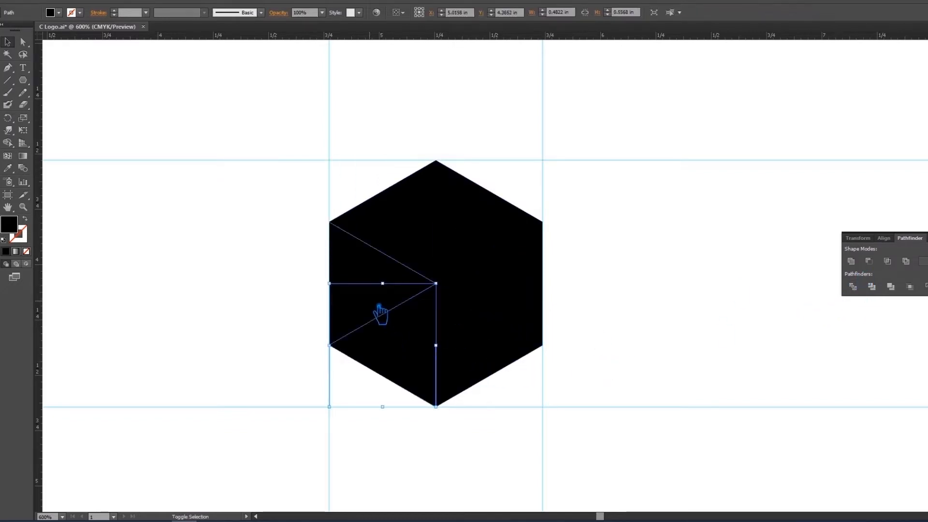
shift+click(378, 305)
click(852, 261)
click(685, 290)
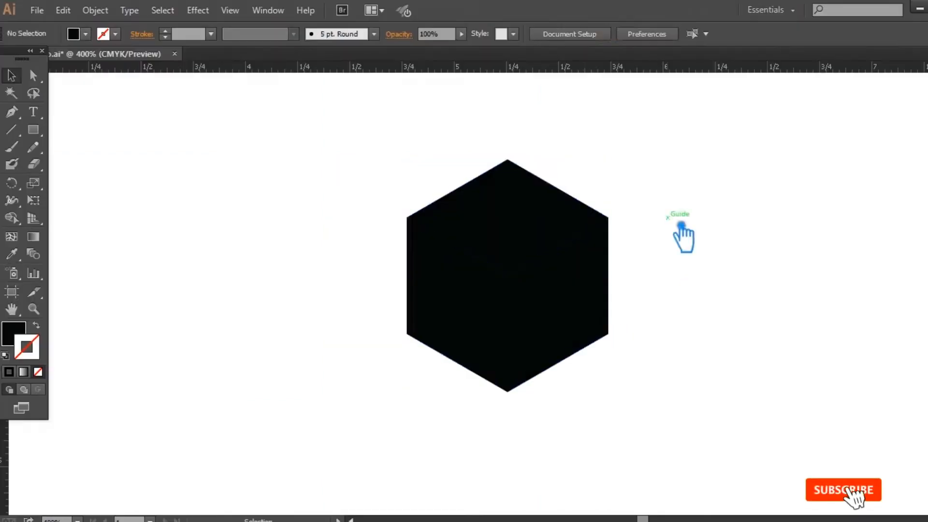
- Duplicate the grouped cube faces in place and unite the copy into a single hexagon
click(599, 276)
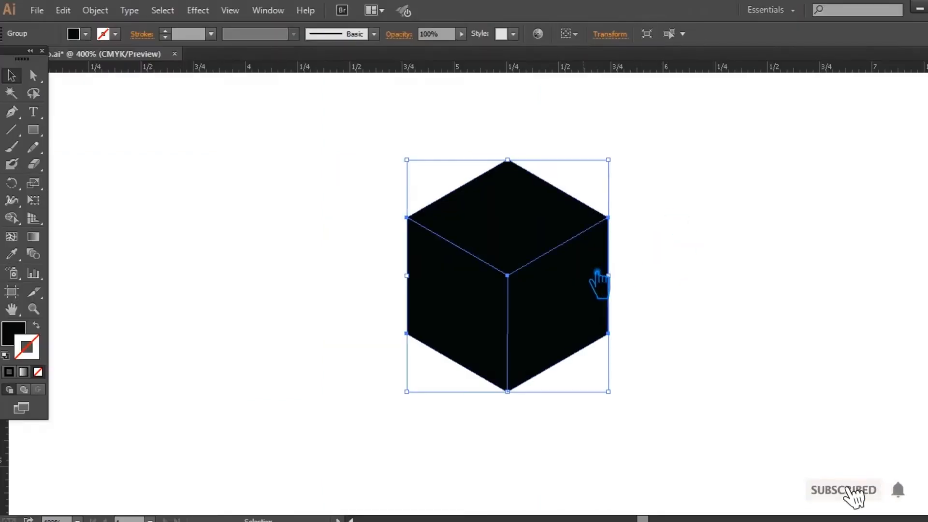
key(v)
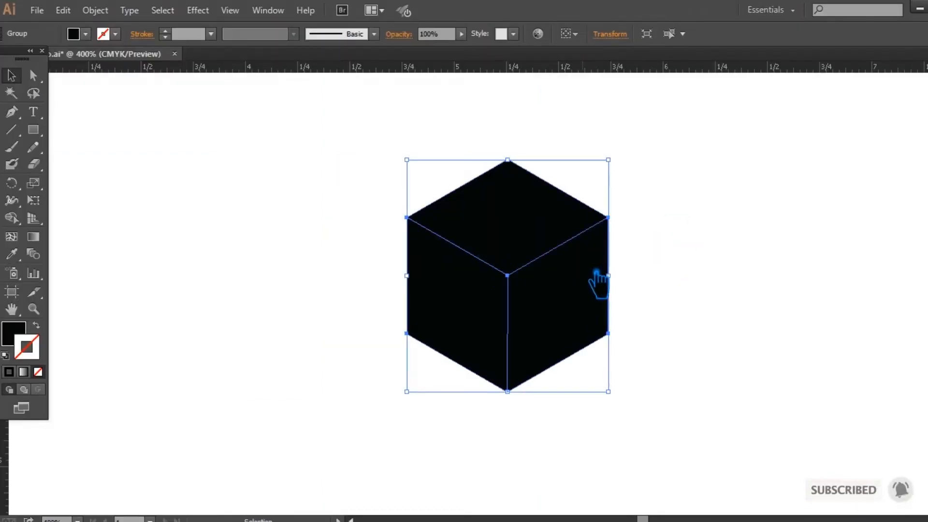
key(shift+ctrl+F9)
click(855, 406)
click(876, 357)
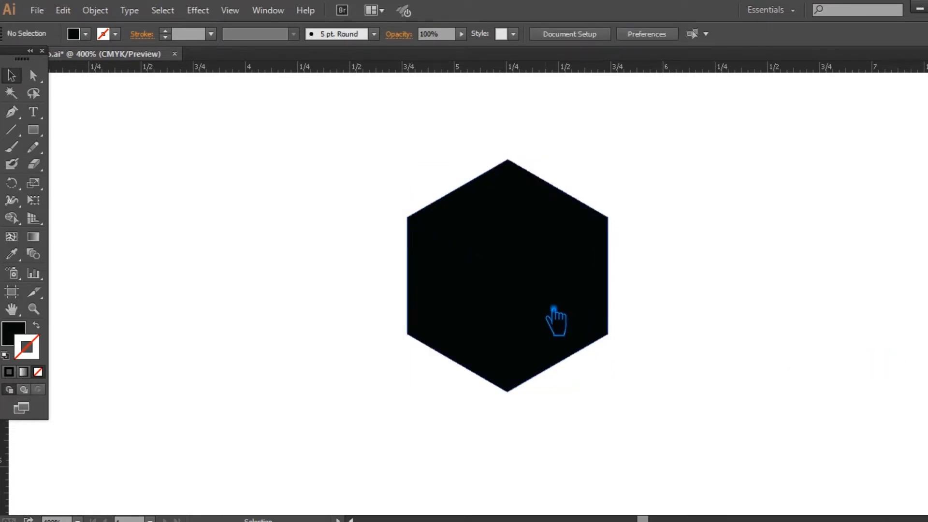
- Scale the united hexagon down about its centre to roughly two-thirds of the cube's width
click(556, 321)
drag(611, 161, 601, 203)
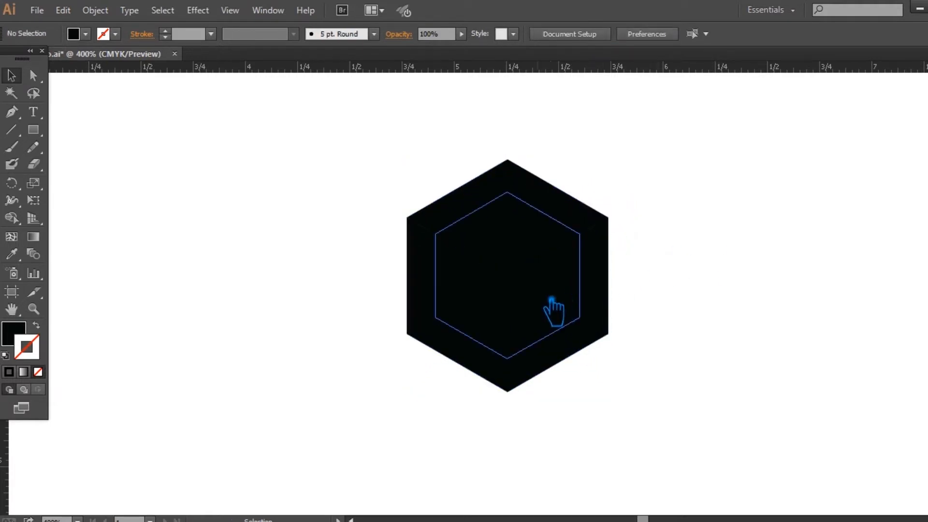
click(553, 309)
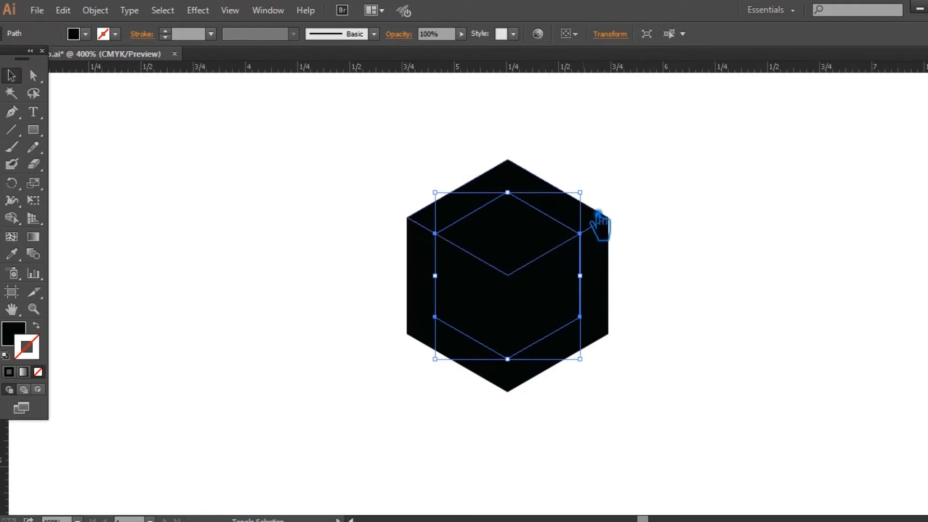
drag(592, 197, 591, 213)
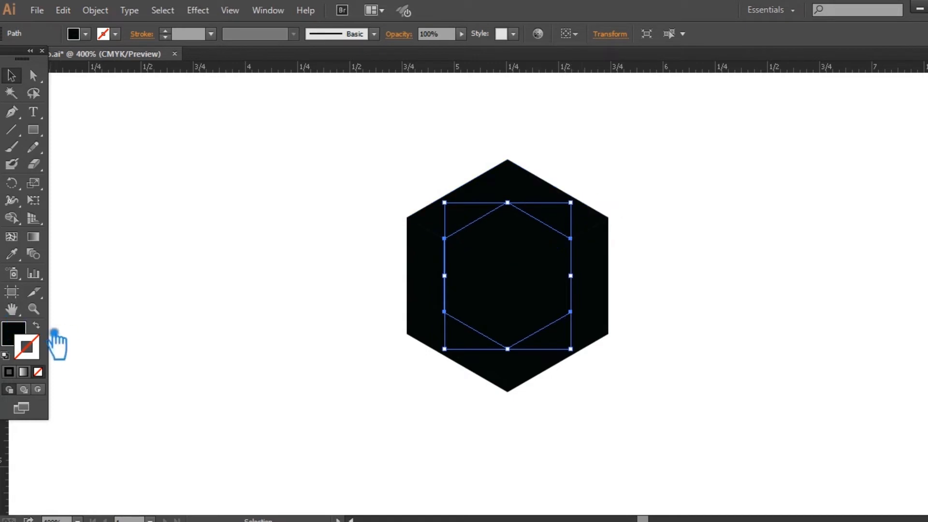
- Give the inner hexagon no fill and an 8 pt stroke in colour 665D5D
key(shift+x)
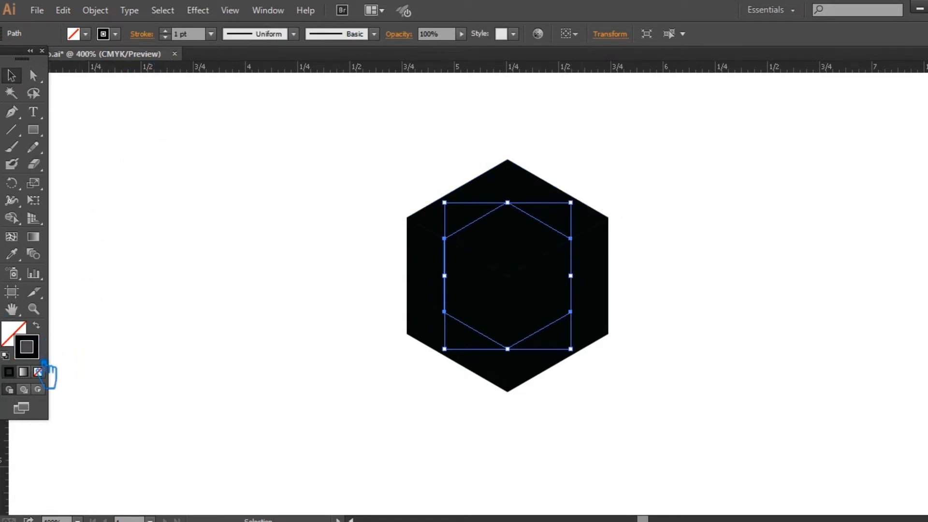
double_click(37, 357)
click(317, 285)
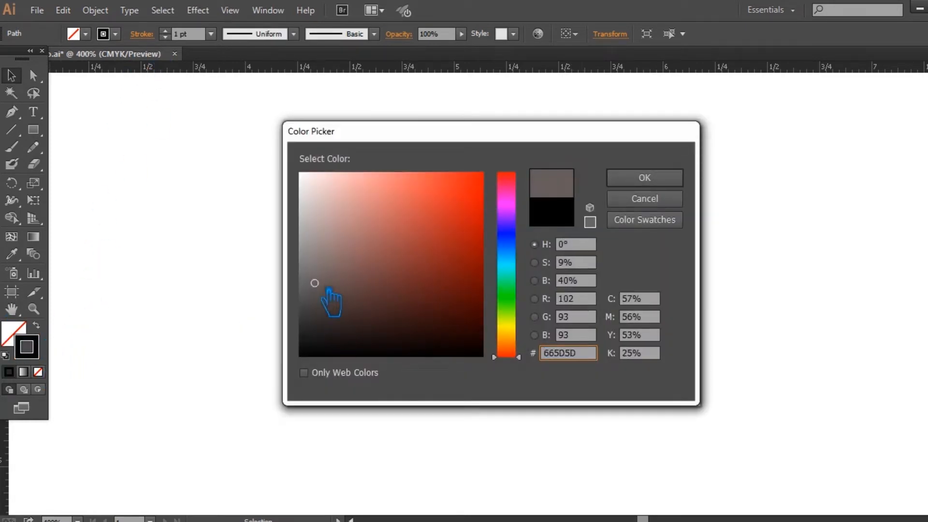
click(645, 179)
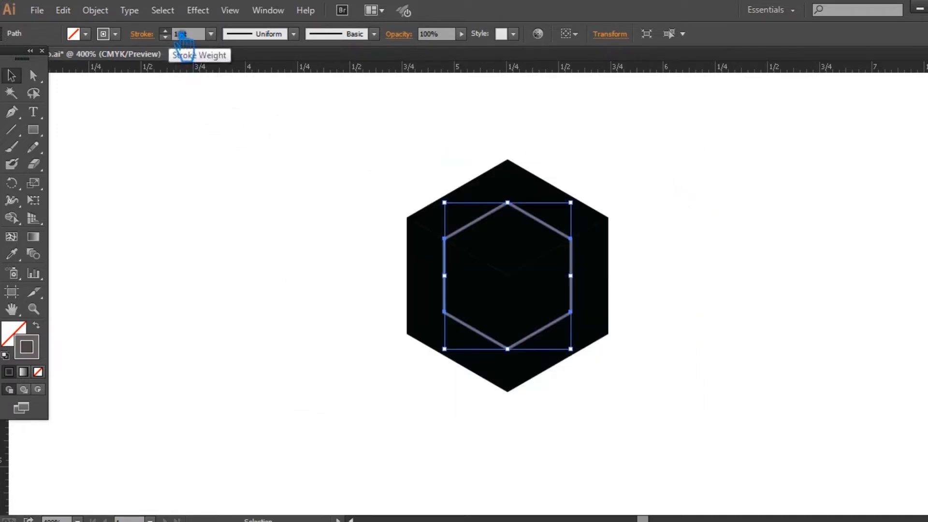
scroll(179, 36, up, 8)
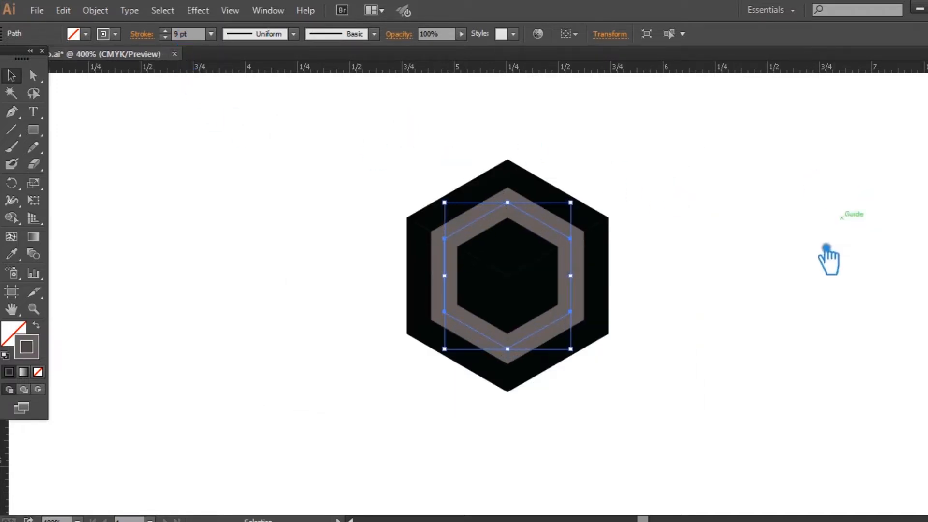
scroll(176, 45, down, 1)
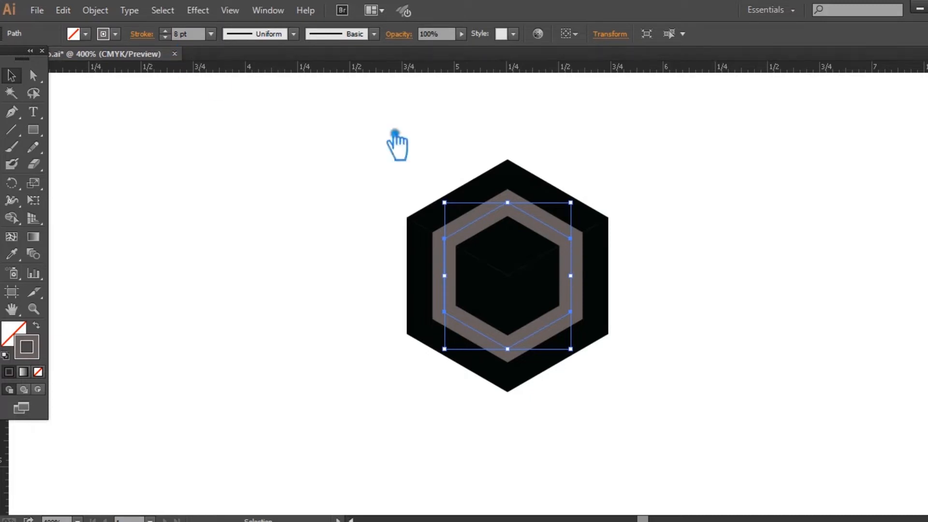
click(683, 241)
- Draw a vertical line between the inner hexagon's bottom and top vertices and lengthen it symmetrically beyond the outer hexagon
key(ctrl+equal)
click(12, 129)
drag(511, 397, 514, 180)
click(18, 79)
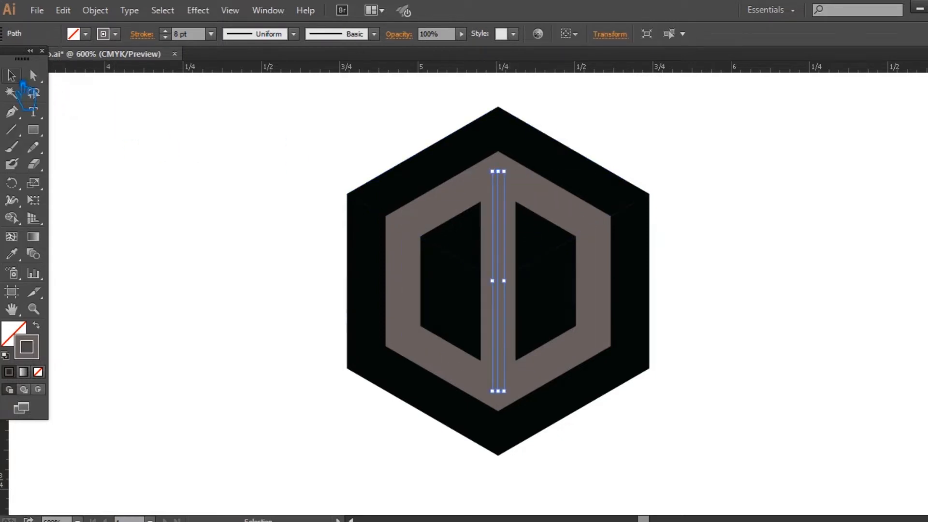
drag(505, 392, 570, 483)
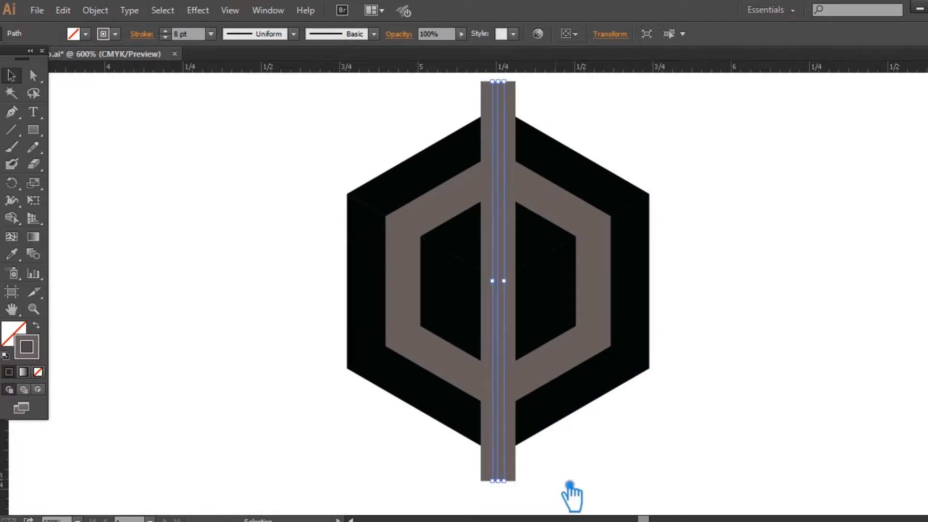
- Set the vertical line's stroke weight to 18 pt
click(178, 35)
key(Up)
key(Up)
key(Up)
key(Up)
key(Up)
key(Up)
key(Up)
key(Up)
key(Up)
key(Up)
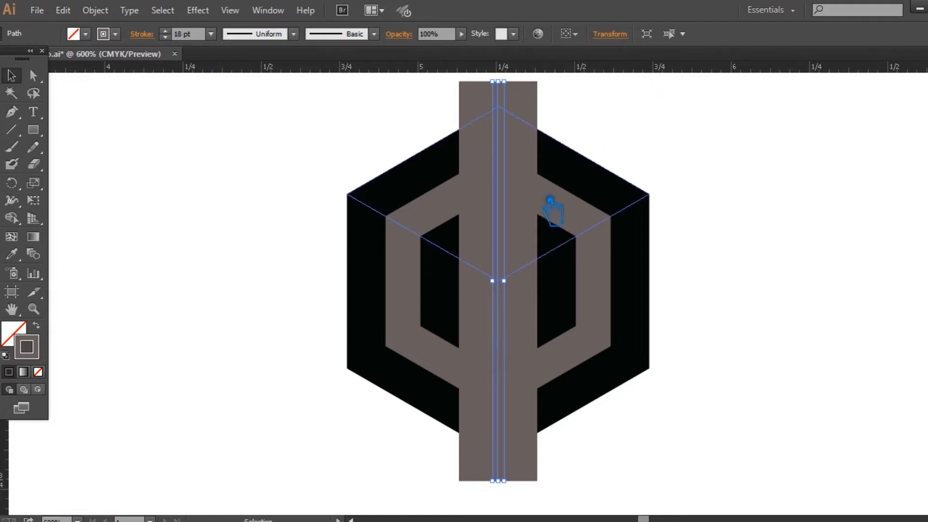
- Expand the fill and stroke of the inner hexagon and the vertical line into filled shapes
click(589, 225)
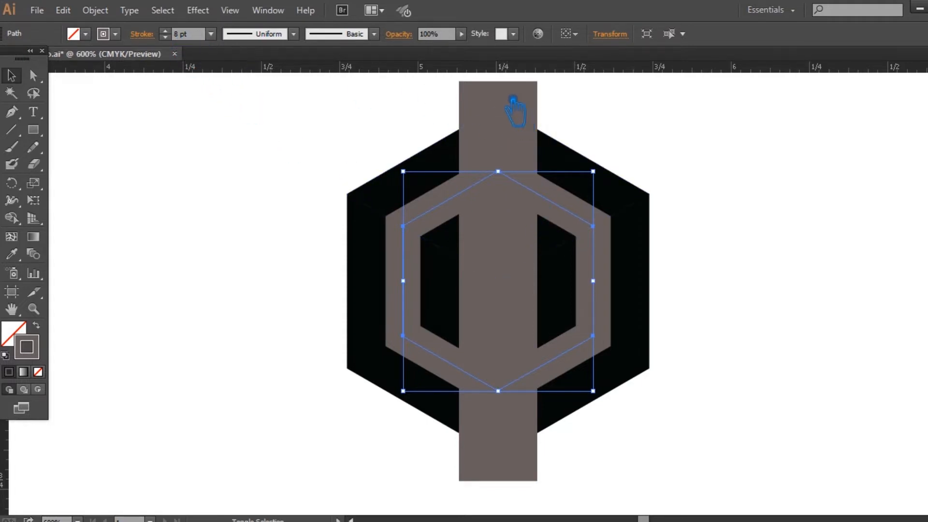
shift+click(514, 99)
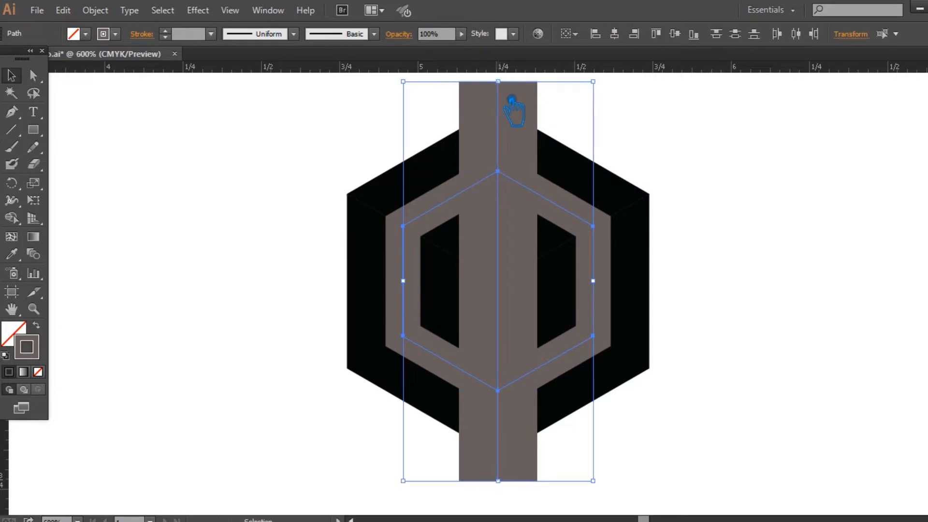
click(95, 11)
click(138, 167)
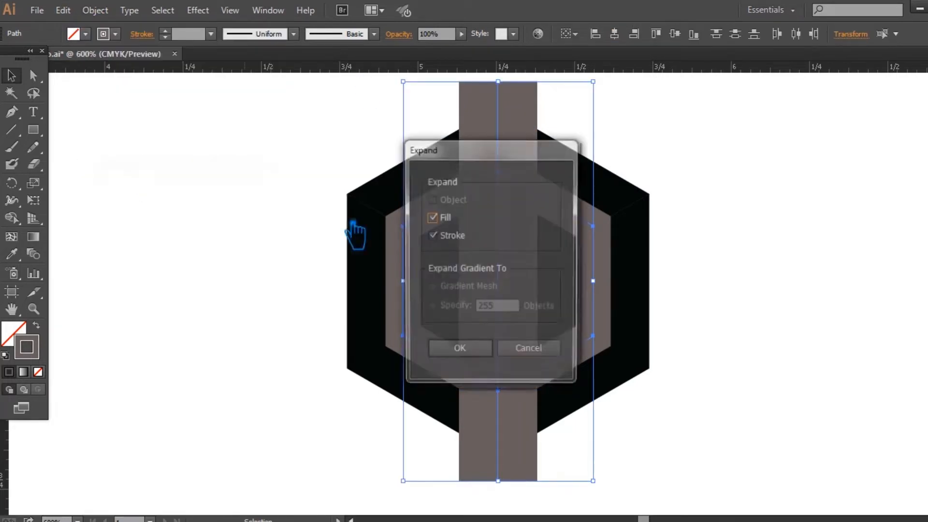
click(462, 352)
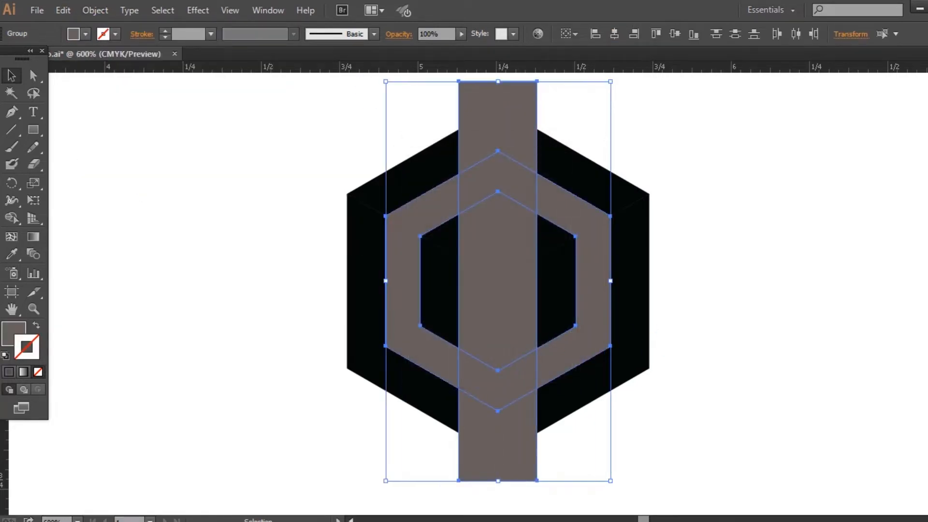
- Divide the expanded hexagon ring and vertical bar along their overlaps
key(ctrl+shift+F9)
click(809, 445)
click(726, 418)
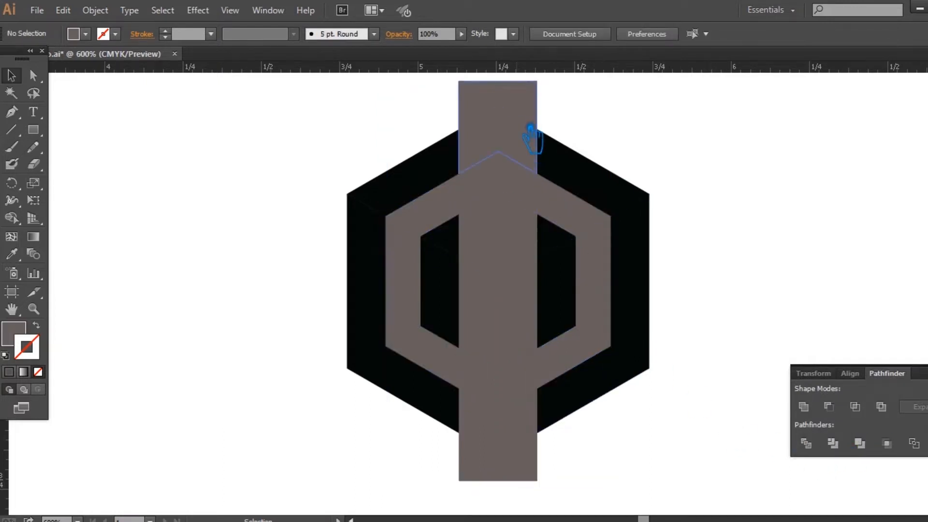
- Ungroup the divided shapes and delete the vertical bar's upper end and its central section
right_click(531, 129)
click(586, 224)
click(516, 126)
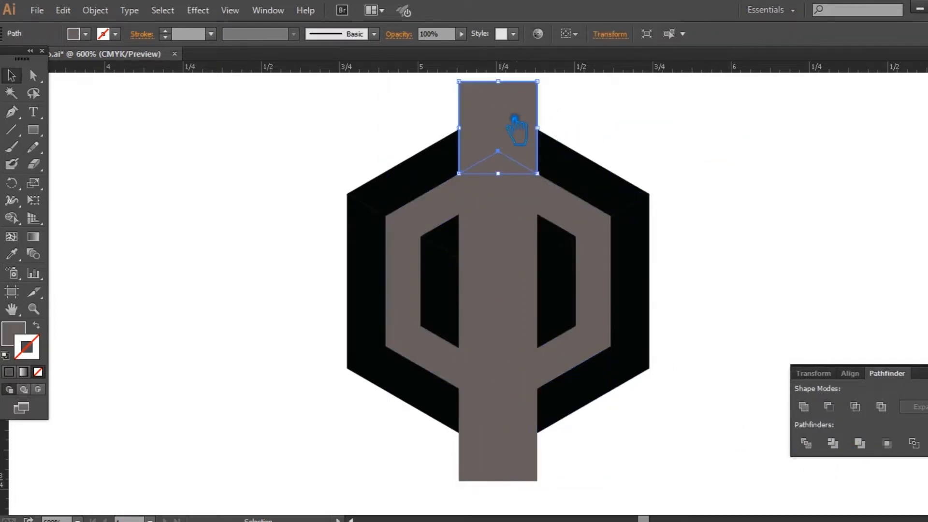
key(Delete)
click(508, 208)
key(Delete)
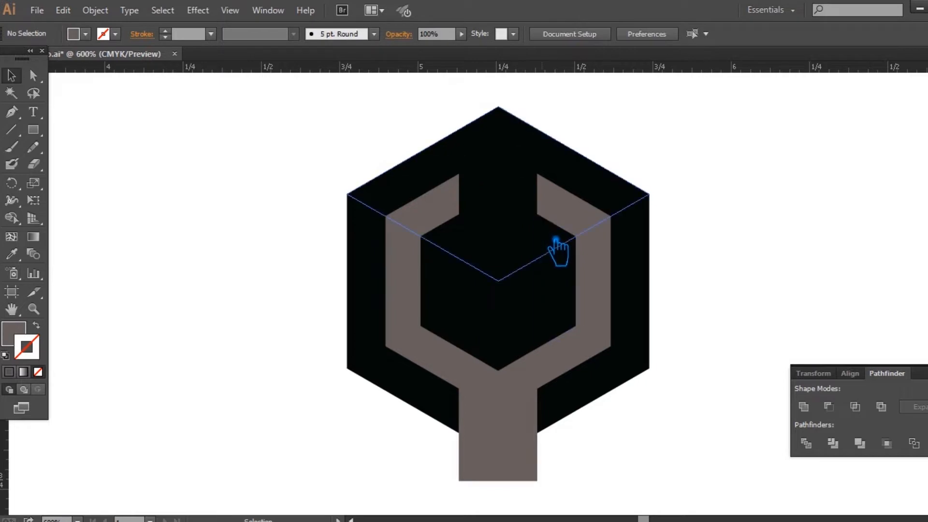
- Delete the two unfilled leftover pieces inside the hexagon ring and the bar's lower section, leaving the two bracket shapes
click(557, 246)
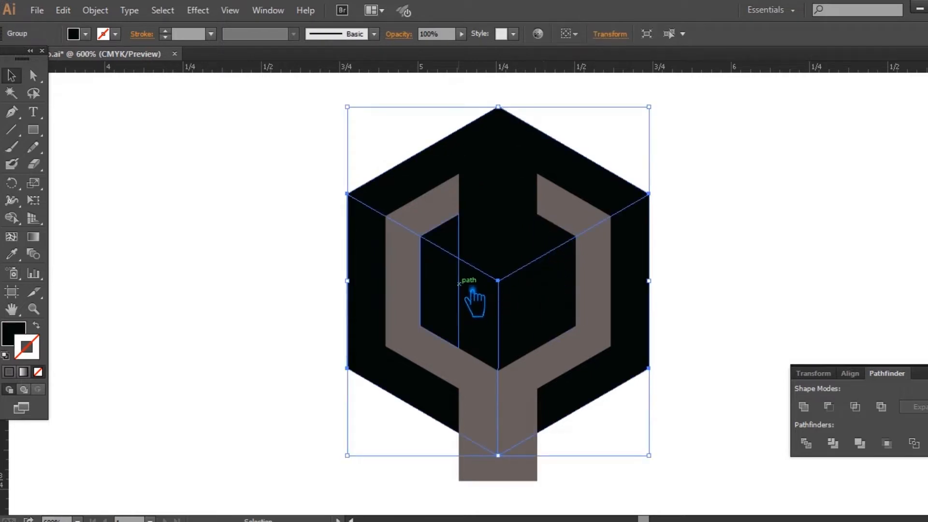
click(473, 290)
key(Delete)
click(552, 294)
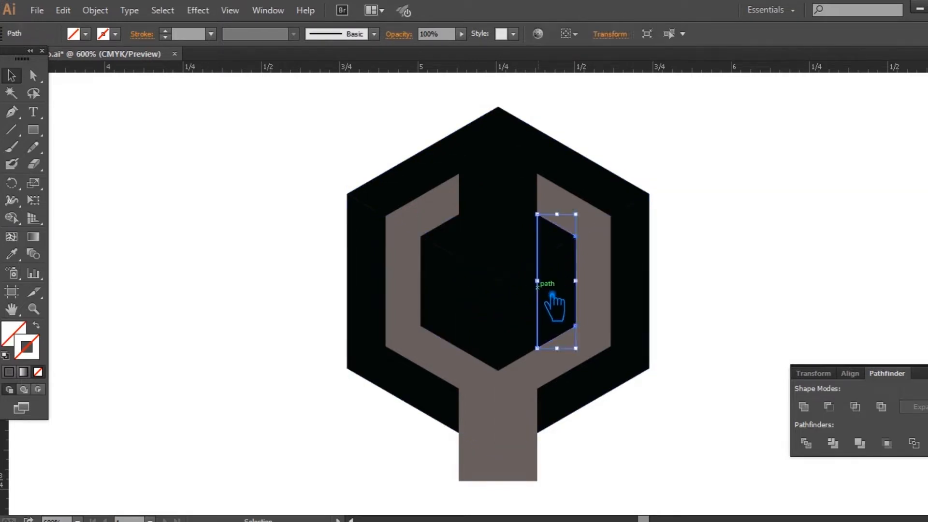
key(Delete)
click(530, 460)
key(Delete)
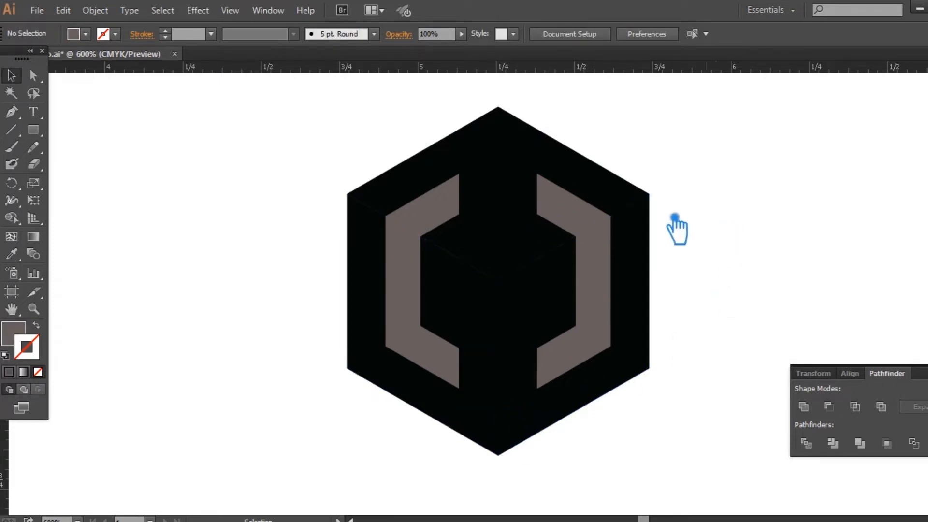
- Swap the fill and stroke colours and set the stroke weight to 8 pt for new lines
click(19, 117)
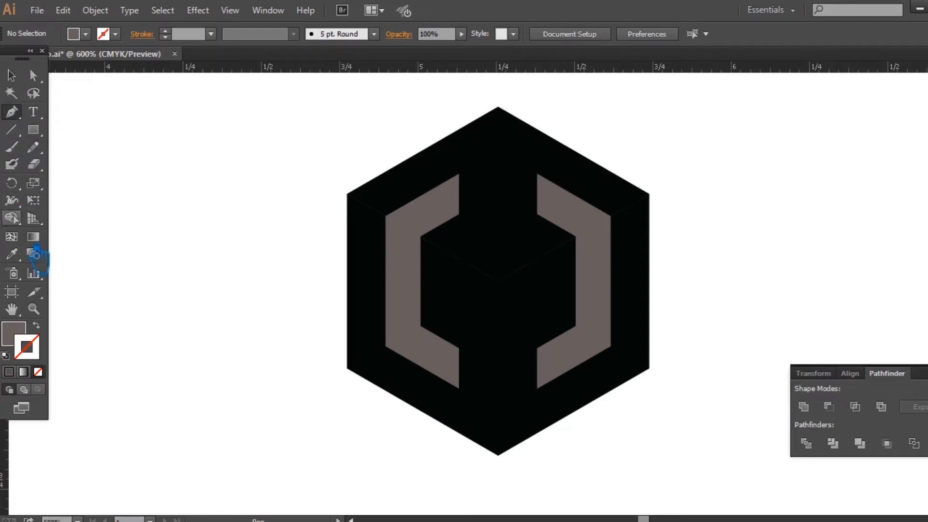
click(36, 325)
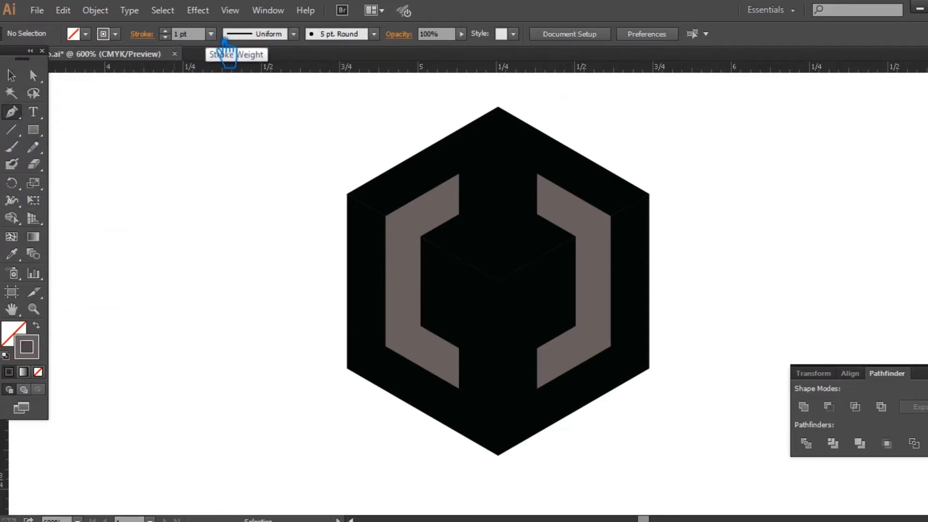
click(211, 34)
click(244, 211)
click(13, 77)
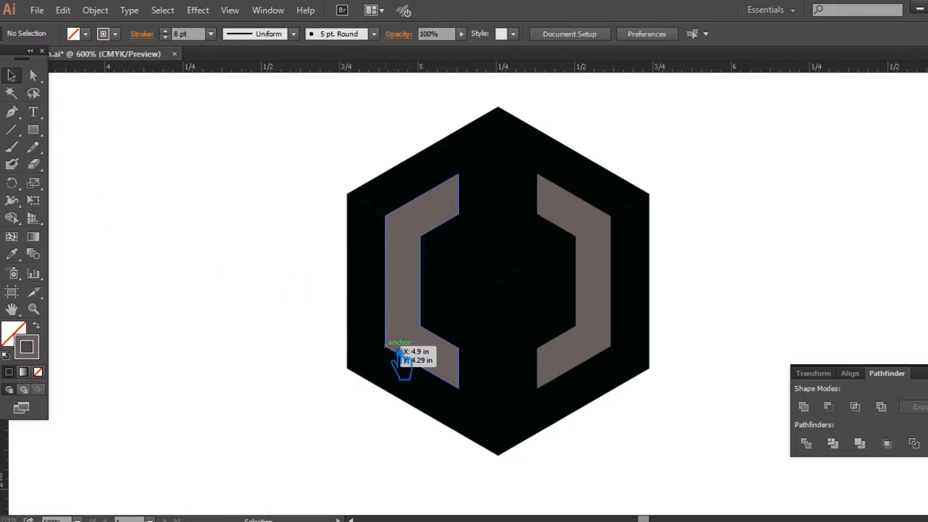
- Draw a diagonal line from the outer hexagon's lower-left vertex to its upper-right vertex with the Pen tool
click(12, 112)
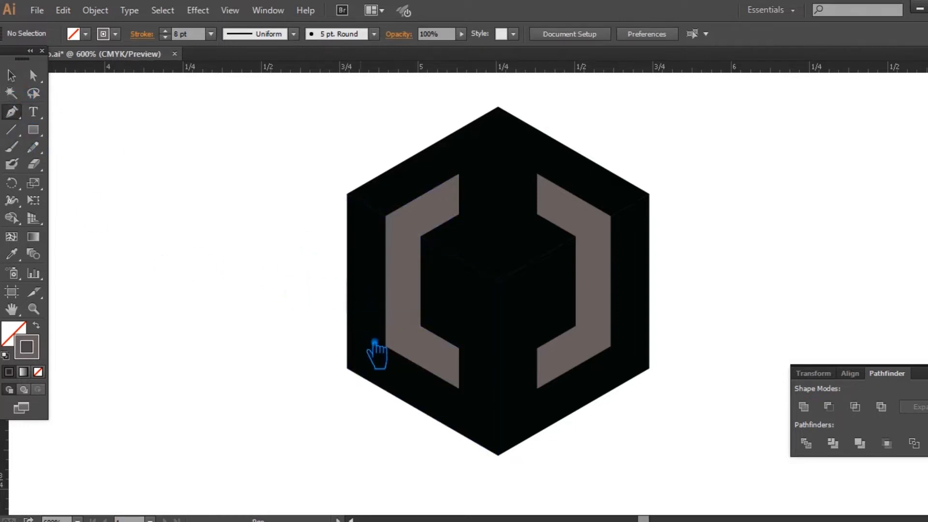
click(347, 368)
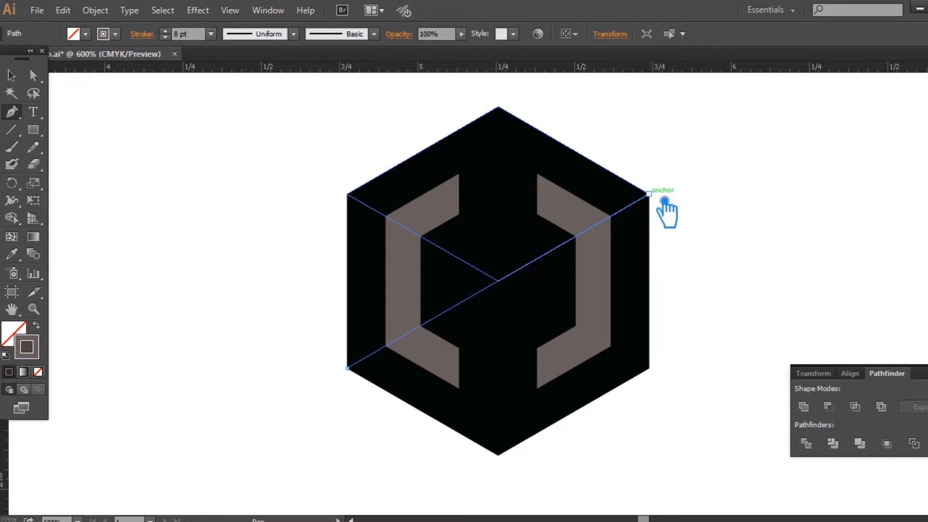
click(666, 200)
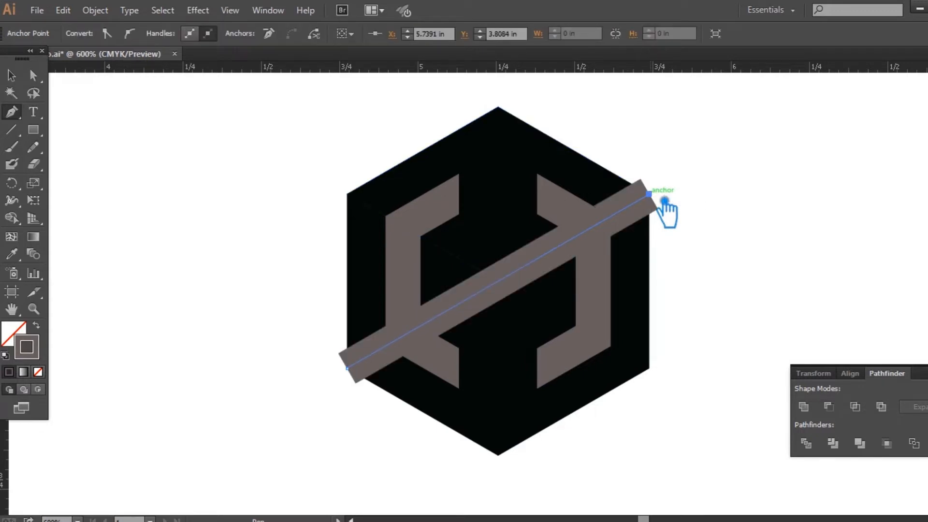
key(ctrl+z)
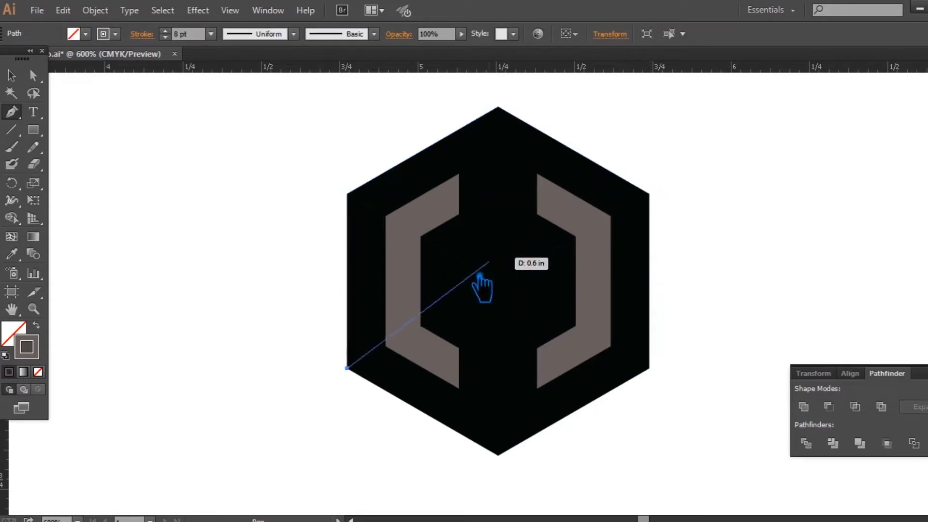
key(ctrl+z)
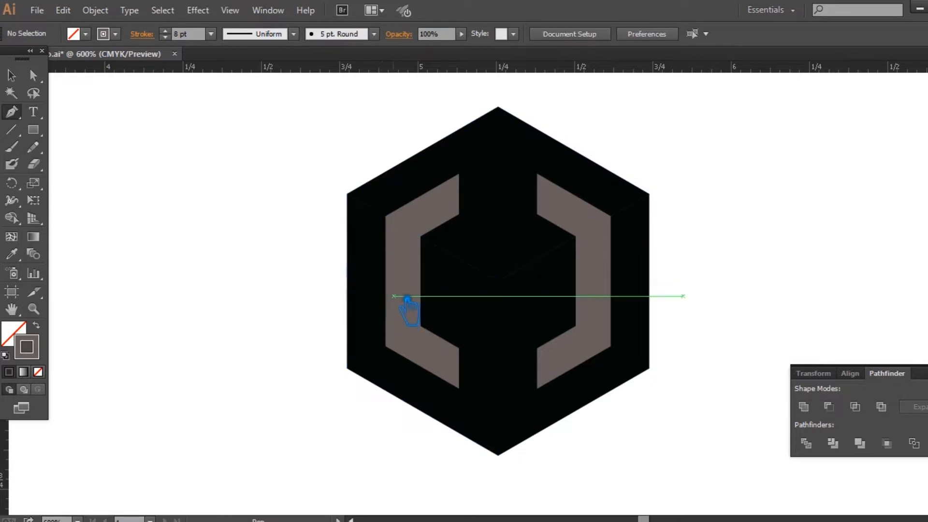
key(ctrl+shift+z)
key(ctrl+shift+z)
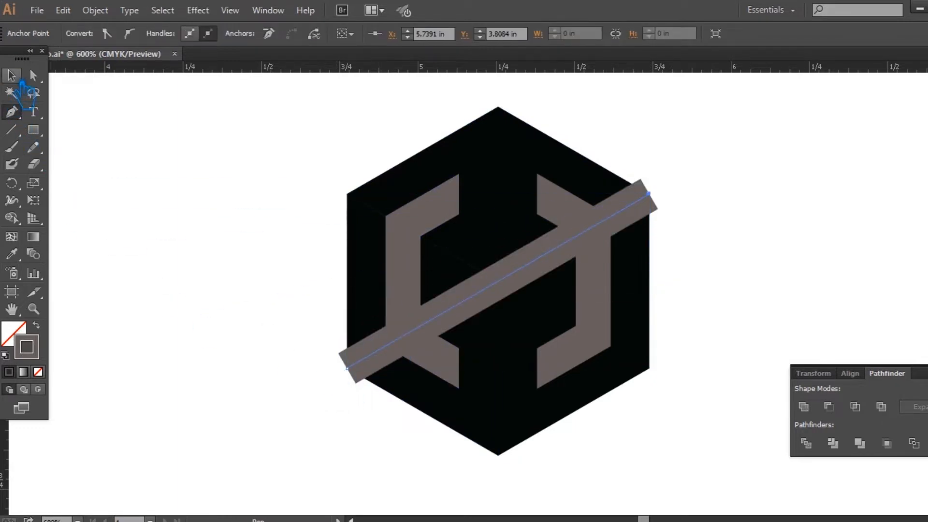
- Draw a second diagonal line from the outer hexagon's upper-left vertex to its lower-right vertex and deselect it
click(21, 80)
click(103, 118)
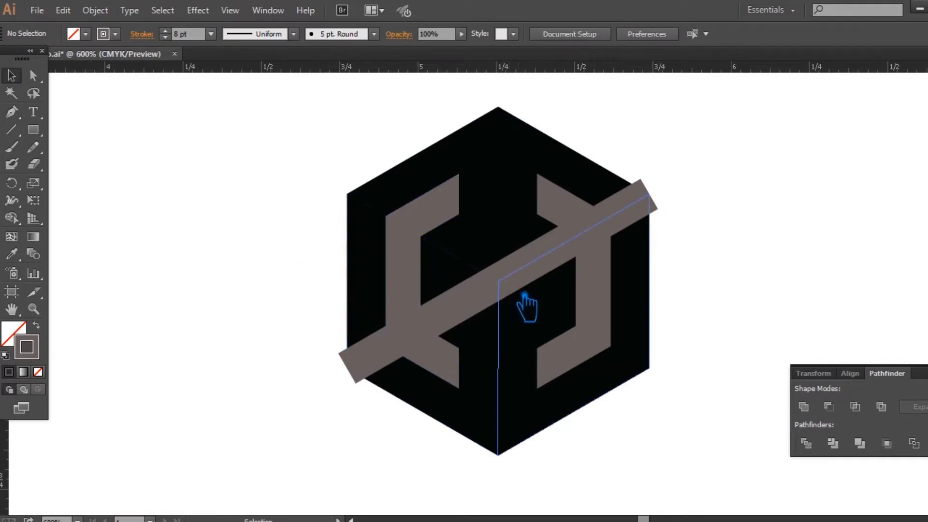
click(12, 130)
drag(347, 195, 649, 368)
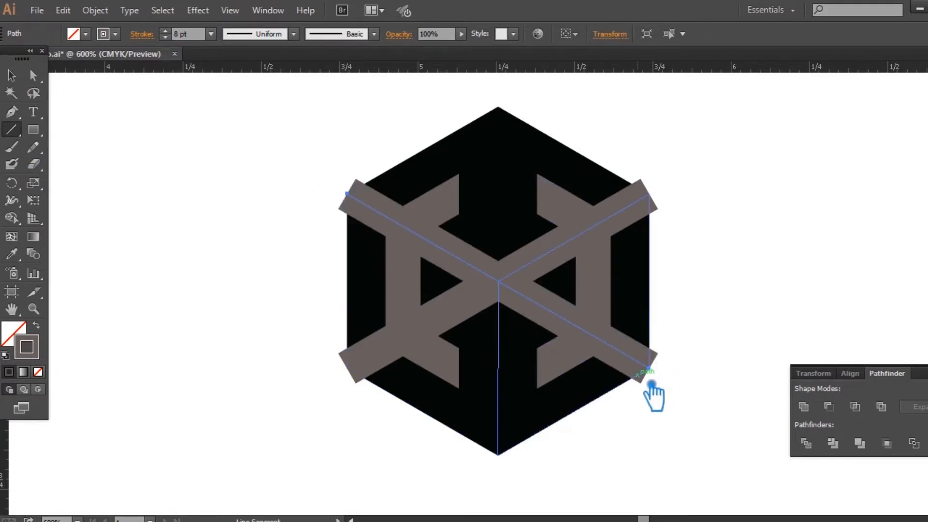
click(18, 80)
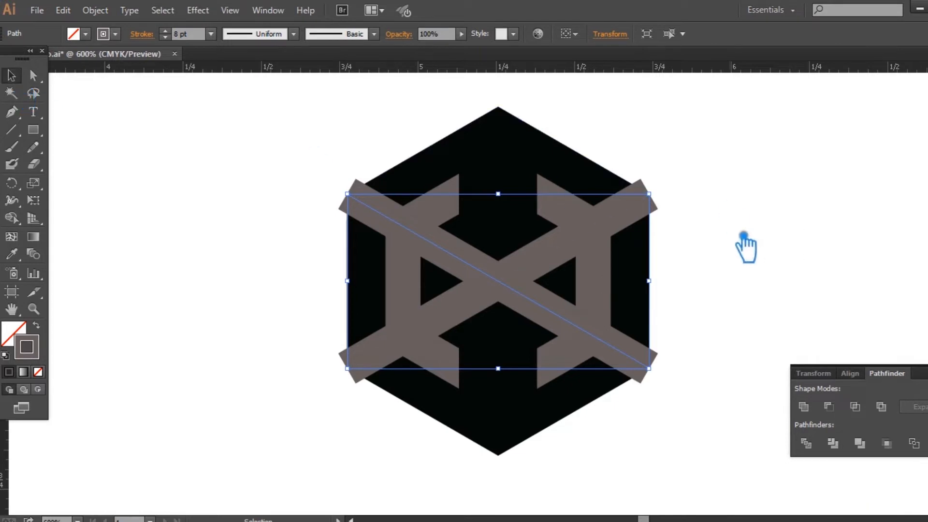
click(745, 235)
click(926, 372)
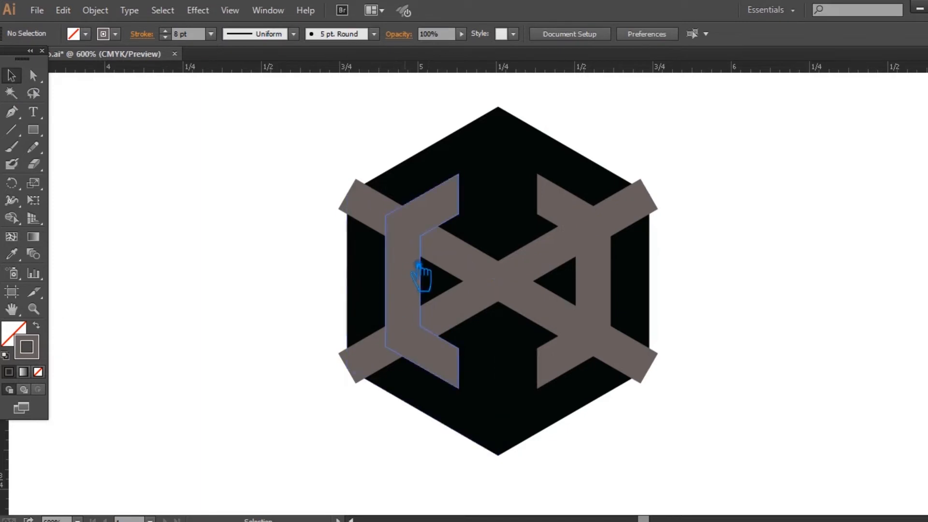
- Delete the inner anchor point at each end of the left bracket shape so both ends taper to a point
click(418, 265)
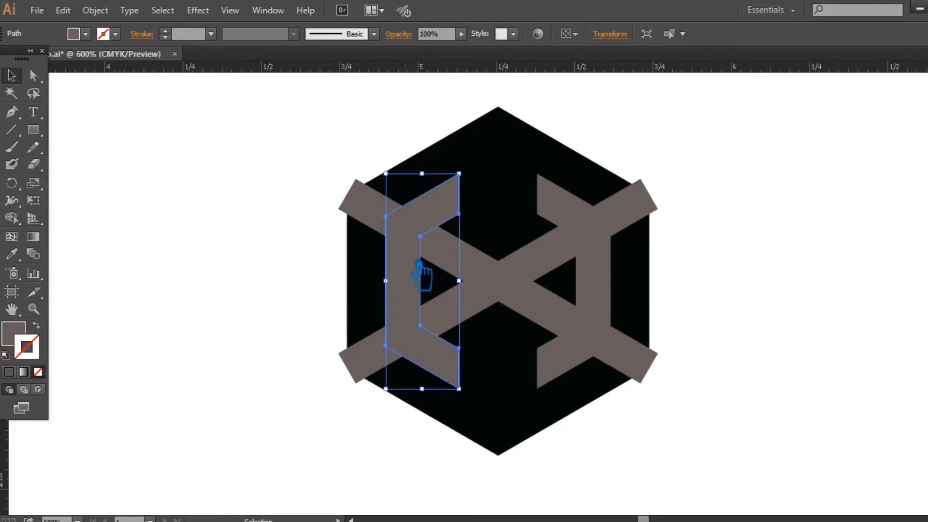
click(12, 111)
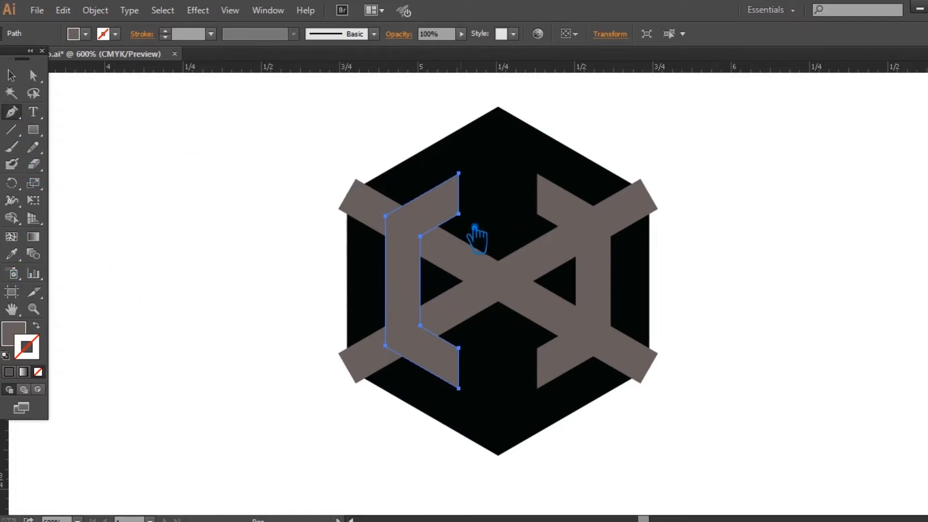
click(459, 214)
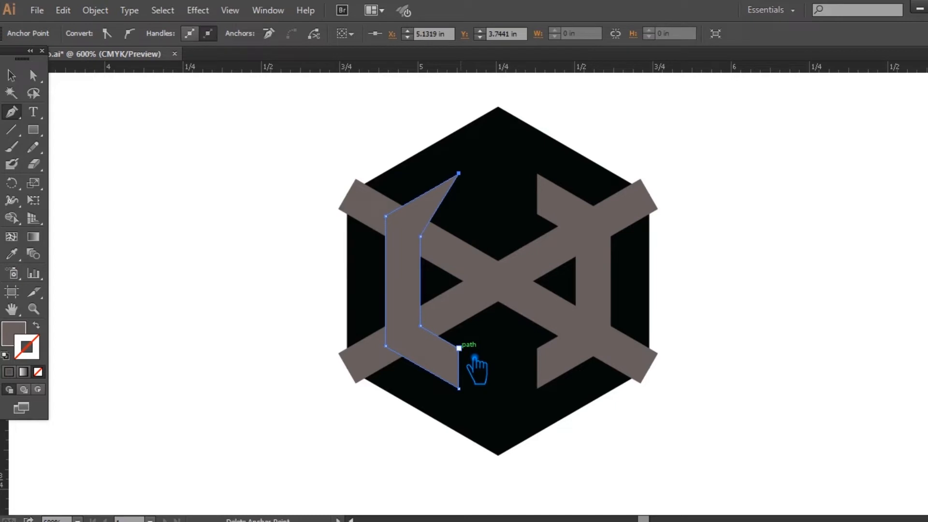
click(459, 348)
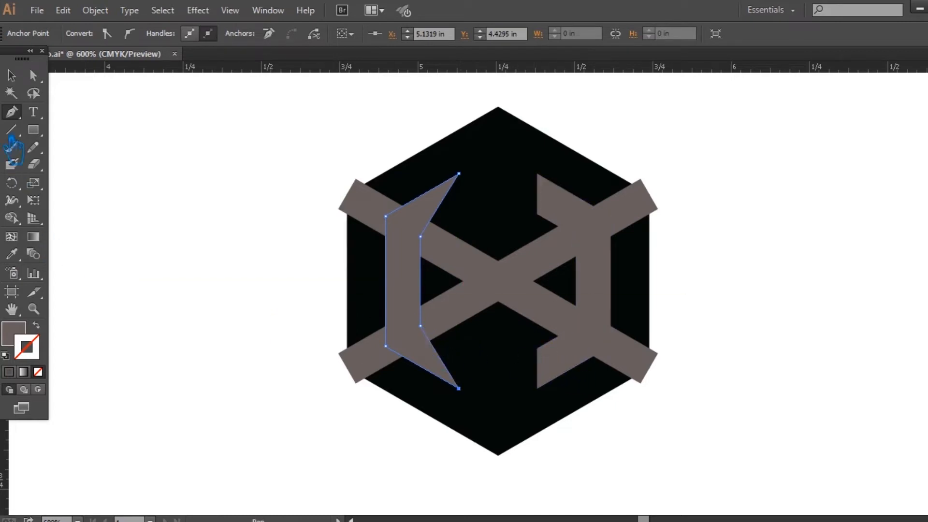
click(11, 76)
click(176, 196)
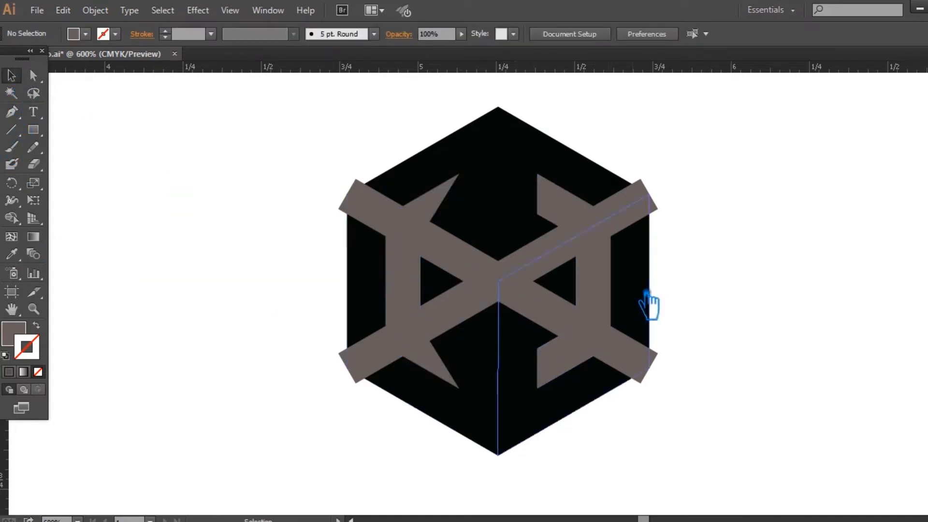
- Delete the inner anchor point at each end of the right bracket shape so both ends taper to a point
click(606, 296)
click(11, 111)
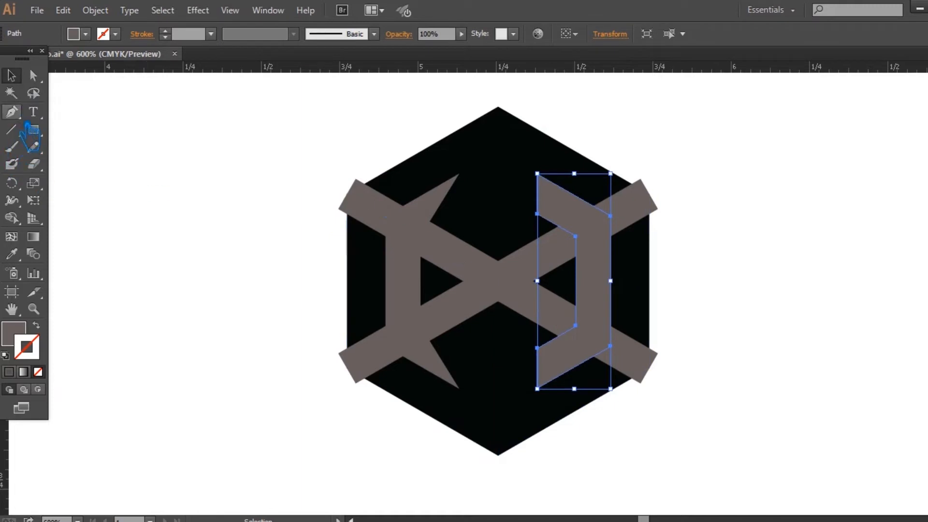
click(12, 112)
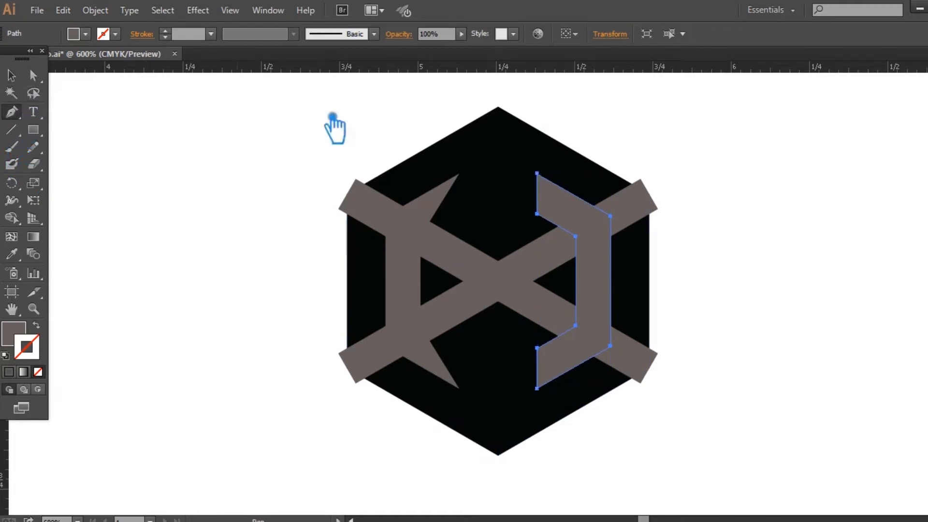
click(537, 213)
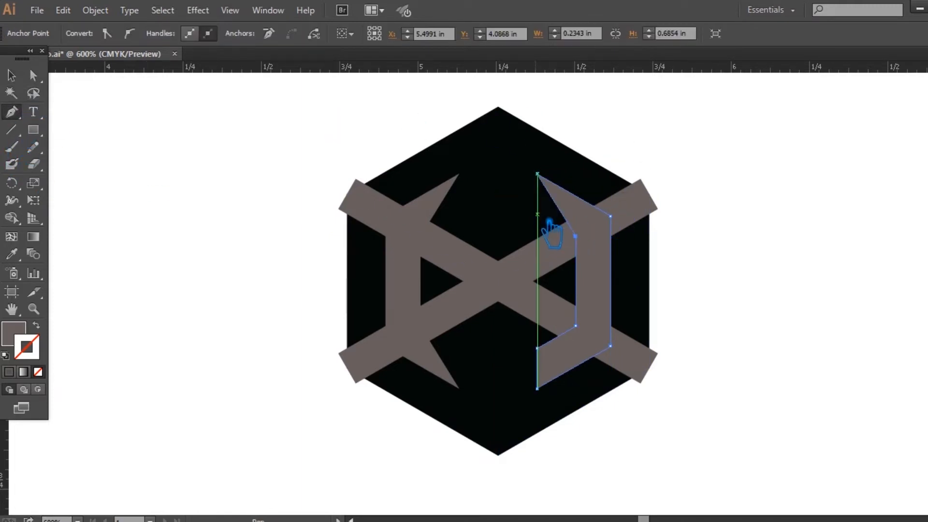
click(537, 348)
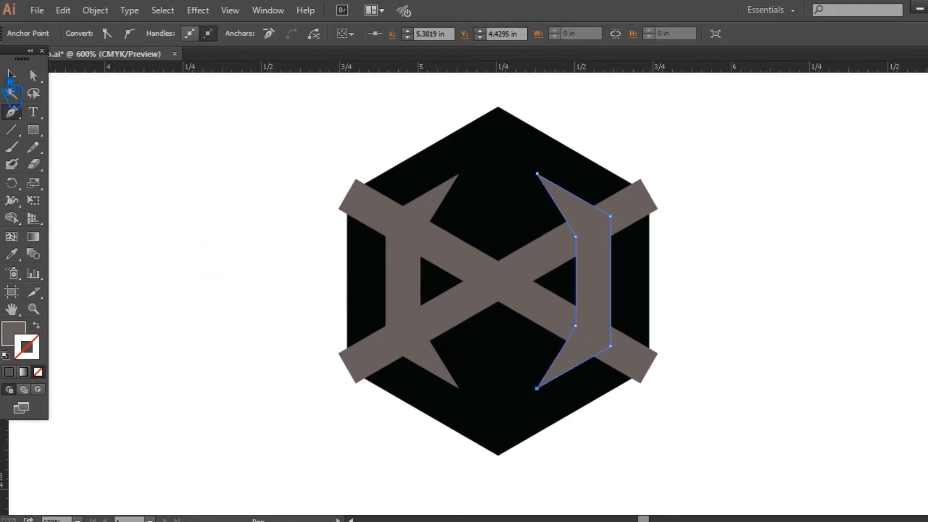
click(11, 76)
click(196, 151)
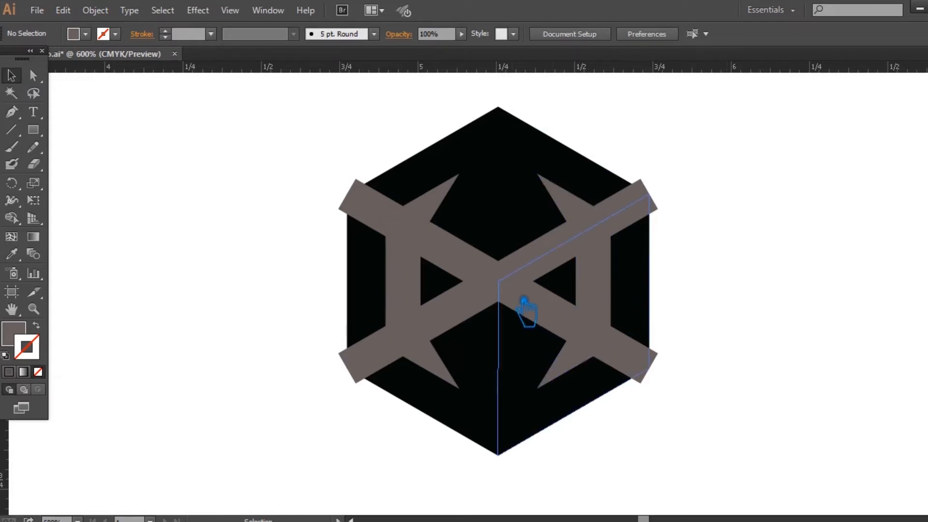
- Select the two crossing diagonal lines and group them
click(512, 292)
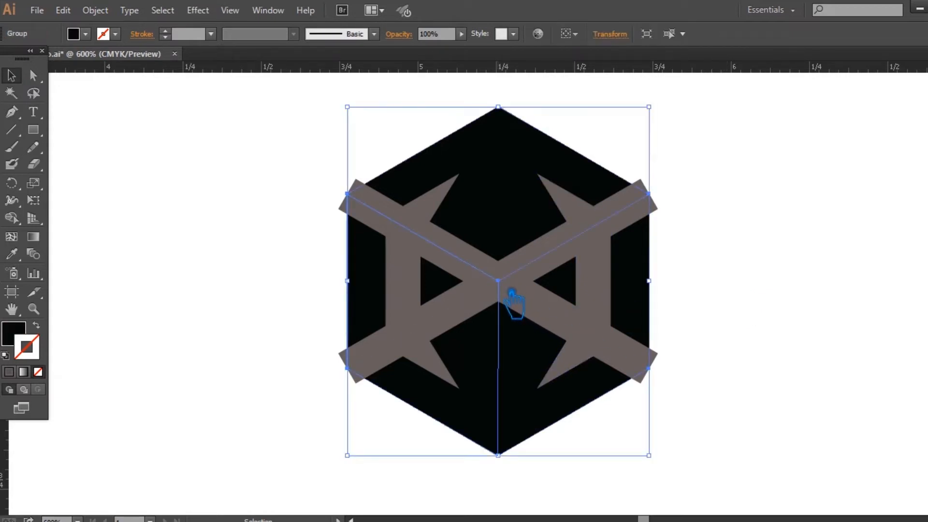
click(550, 312)
shift+click(559, 260)
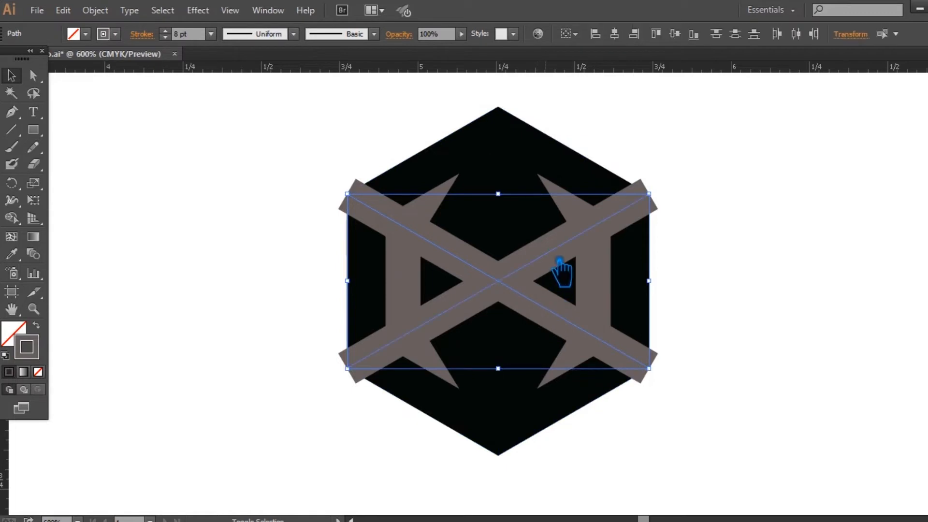
key(ctrl+g)
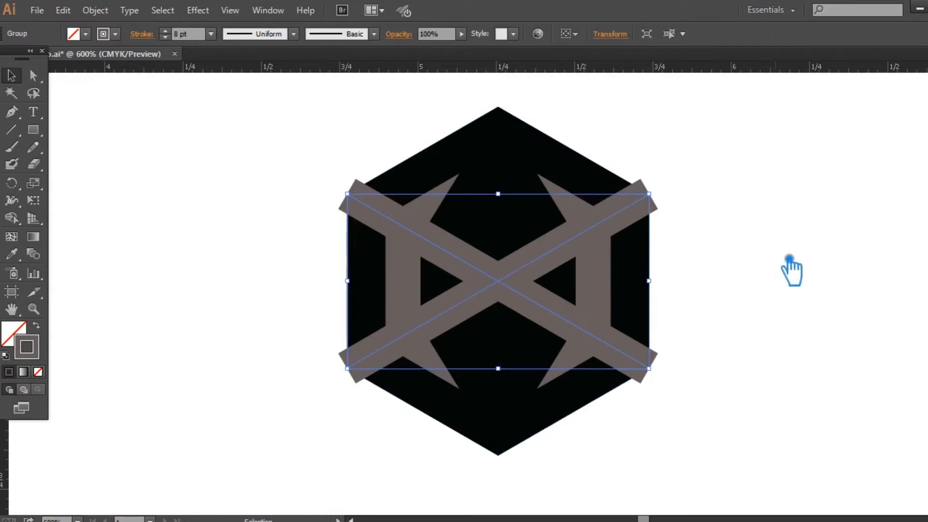
- Nudge the crossed-line group left until its crossing point lies near the inner edge of the left bracket shape
key(Left)
key(Left)
key(Left)
key(Left)
key(Left)
key(Left)
key(Left)
key(Left)
key(Left)
key(Left)
key(Left)
key(Left)
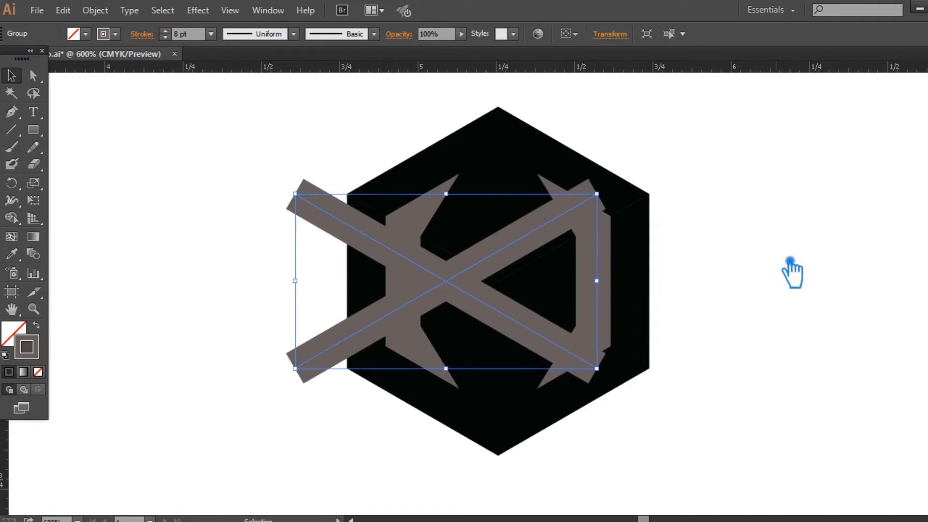
key(Left)
key(Left)
key(Left)
key(Left)
key(Left)
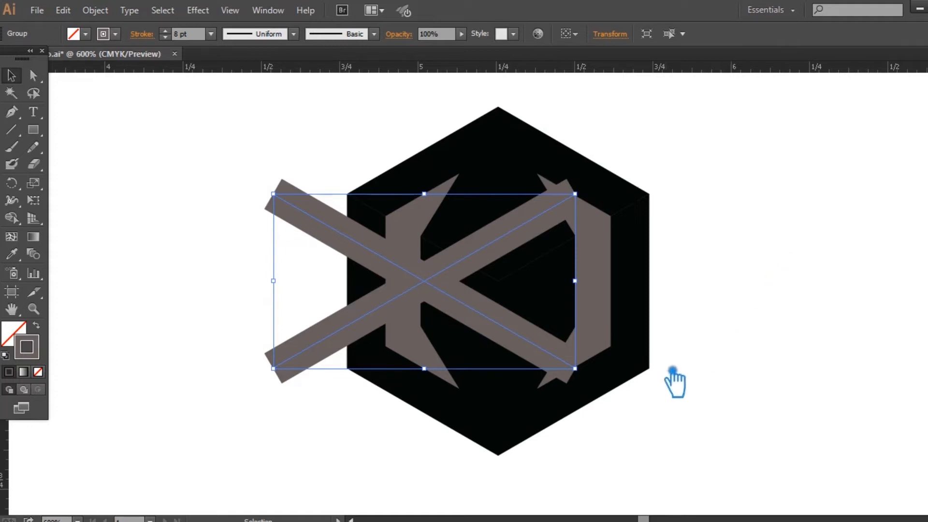
- Ungroup the two crossed diagonal lines so each one can be edited separately
click(798, 449)
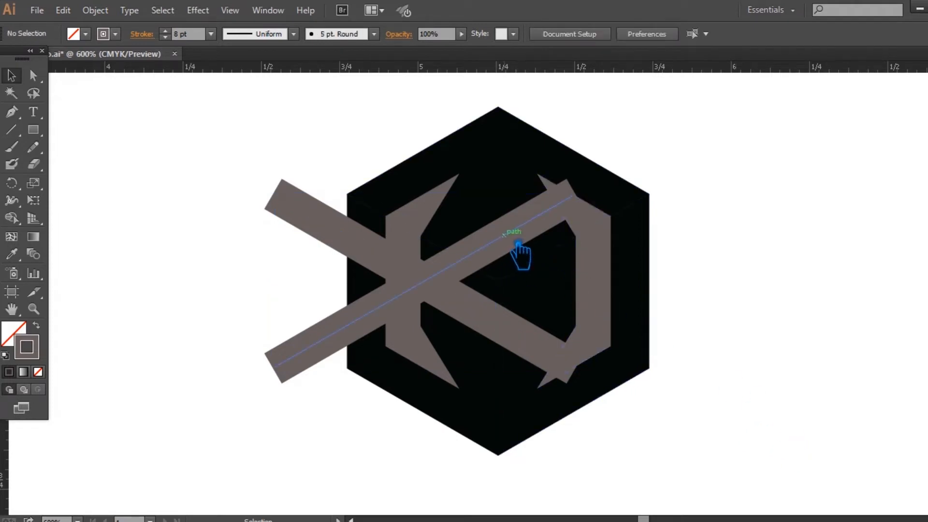
click(513, 242)
right_click(484, 251)
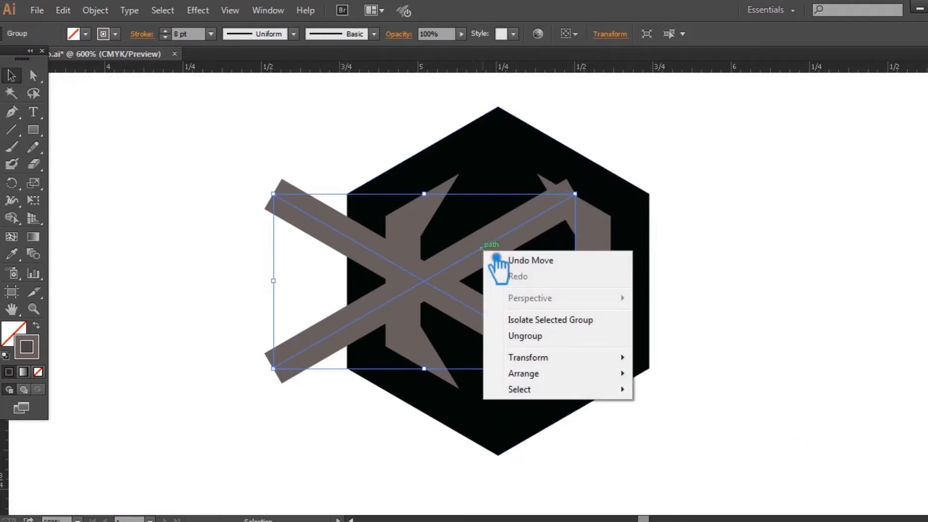
click(544, 337)
click(227, 290)
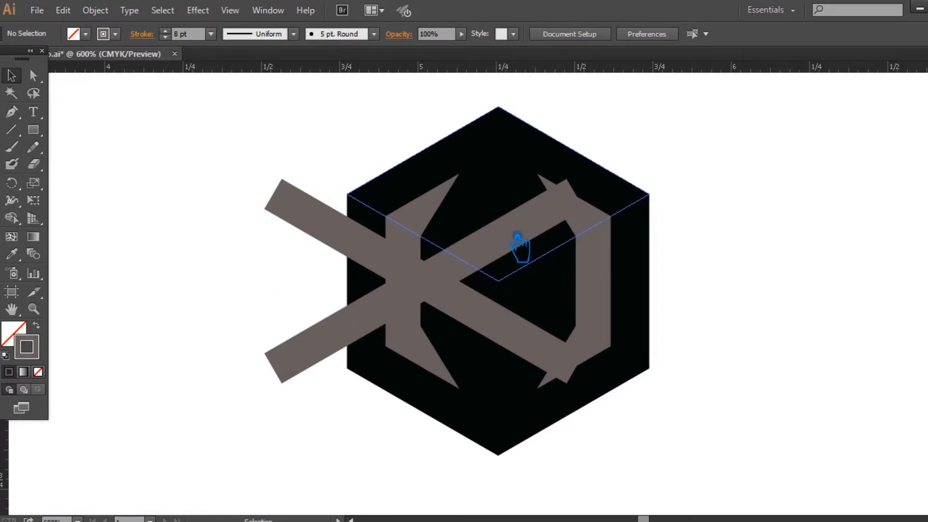
- Lengthen both diagonal lines proportionally about their crossing point so their ends extend beyond the hexagon
click(519, 243)
drag(576, 194, 697, 129)
click(534, 352)
drag(590, 377, 701, 451)
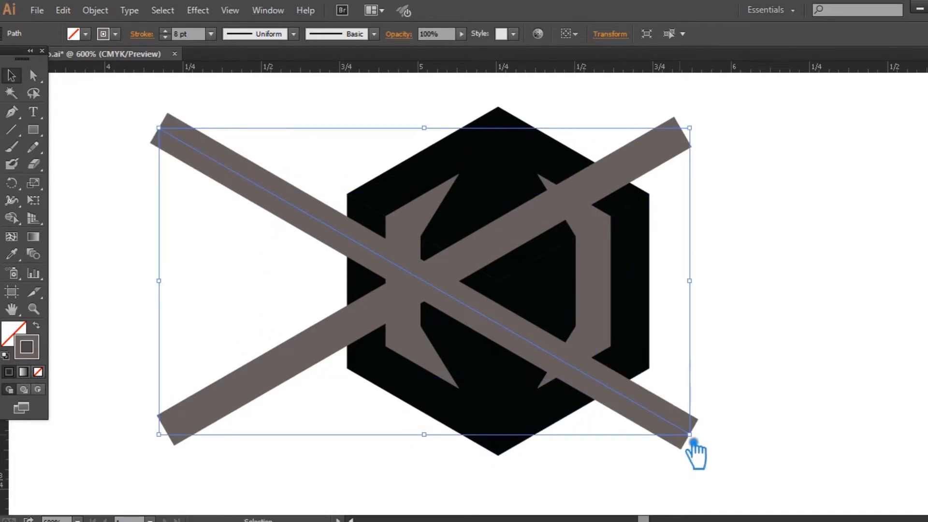
- Expand the fill and stroke of both diagonal lines to turn them into filled bars
shift+click(534, 231)
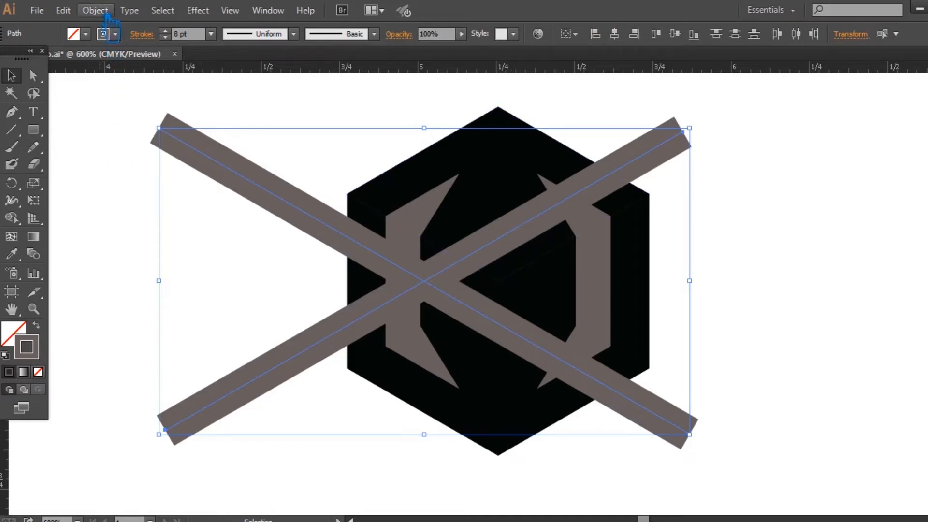
click(108, 20)
click(138, 167)
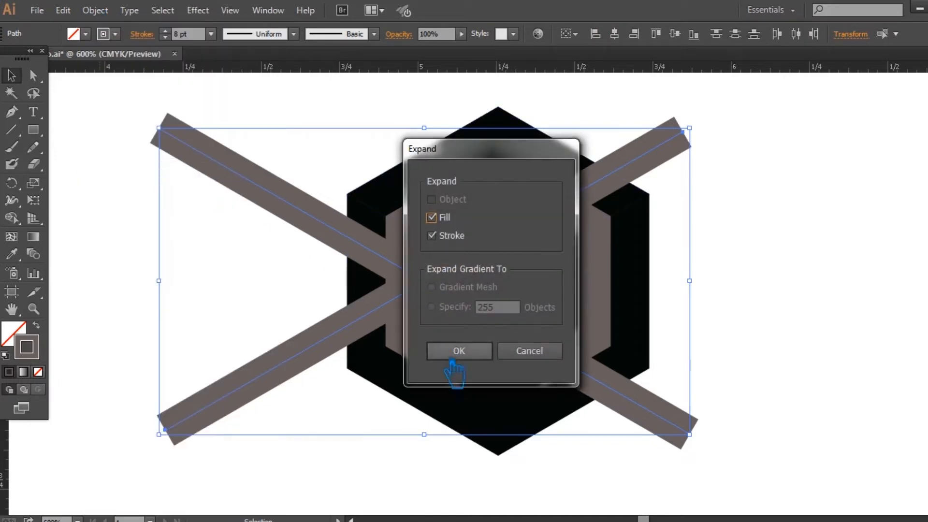
click(446, 352)
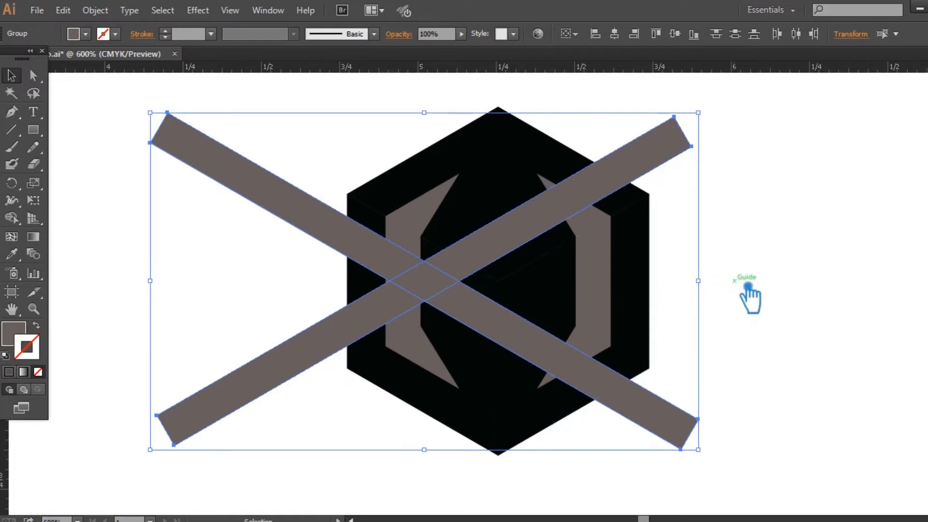
- Divide the two diagonal bars and both bracket shapes where they overlap, and ungroup the resulting pieces
shift+click(415, 241)
shift+click(611, 303)
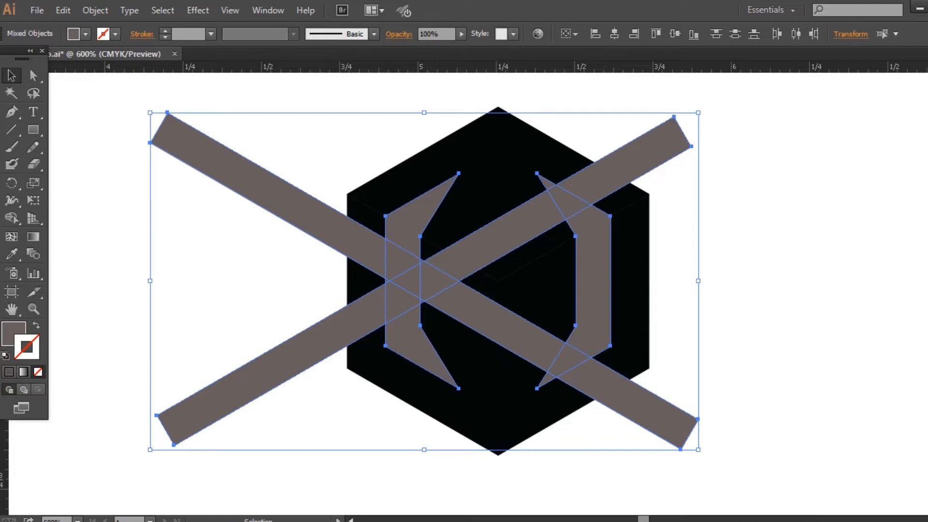
key(ctrl+shift+F9)
click(832, 442)
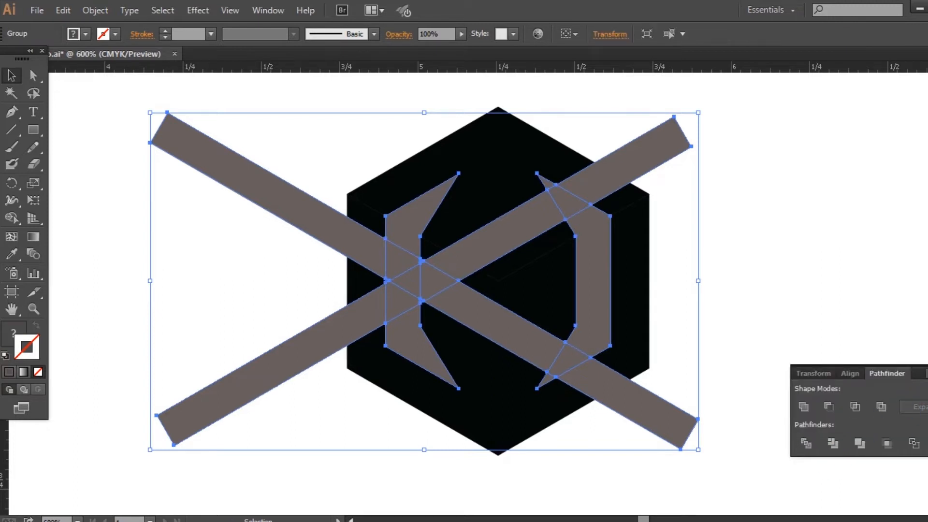
click(844, 305)
right_click(664, 145)
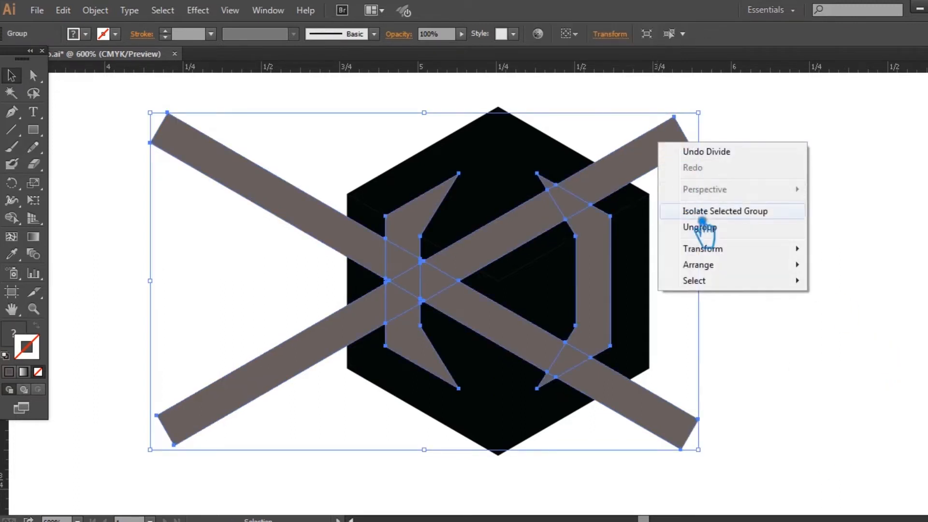
click(701, 228)
click(751, 198)
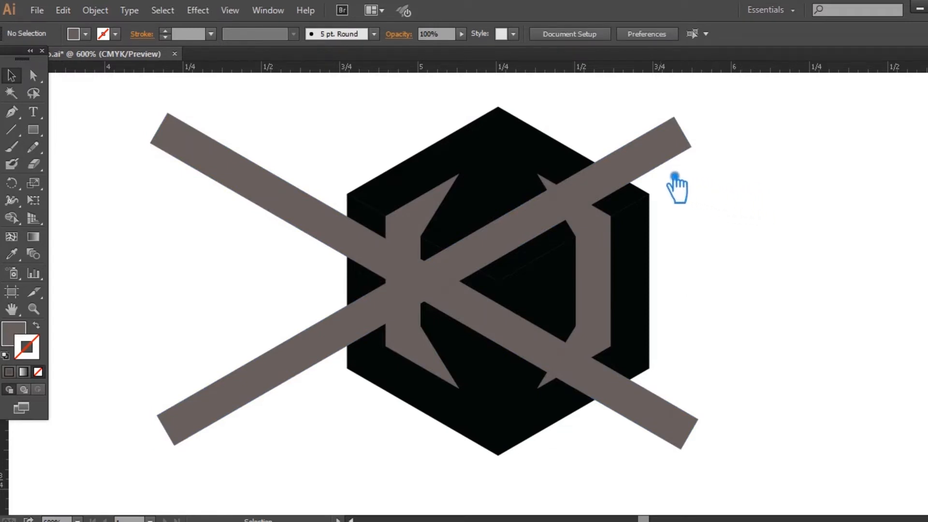
- Delete the four bar ends outside the brackets and the vertical middle piece of the right bracket, leaving a letter K
click(677, 162)
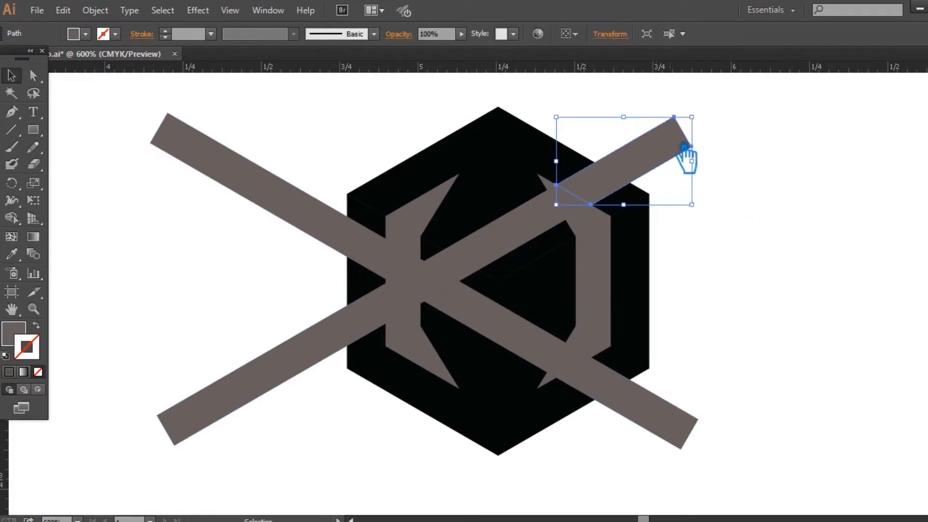
key(Delete)
click(679, 424)
key(Delete)
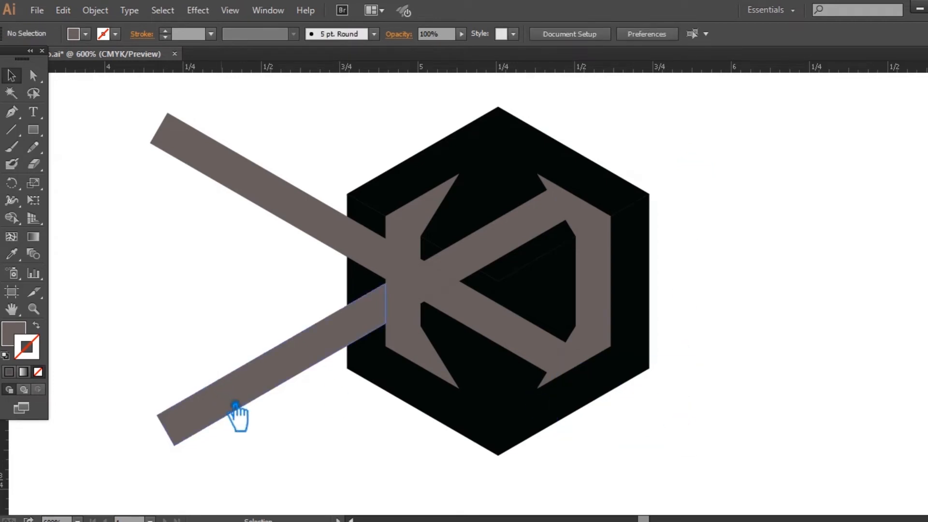
click(235, 396)
key(Delete)
click(275, 193)
key(Delete)
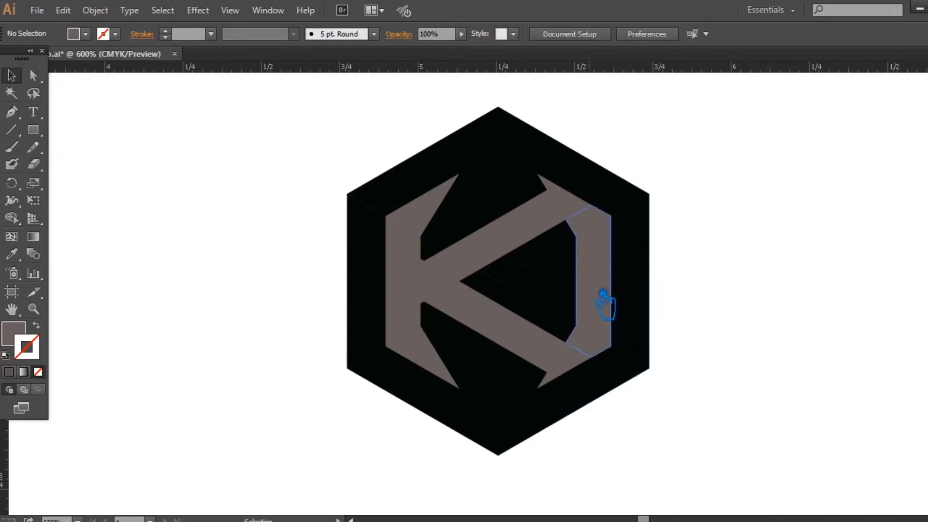
click(603, 294)
key(Delete)
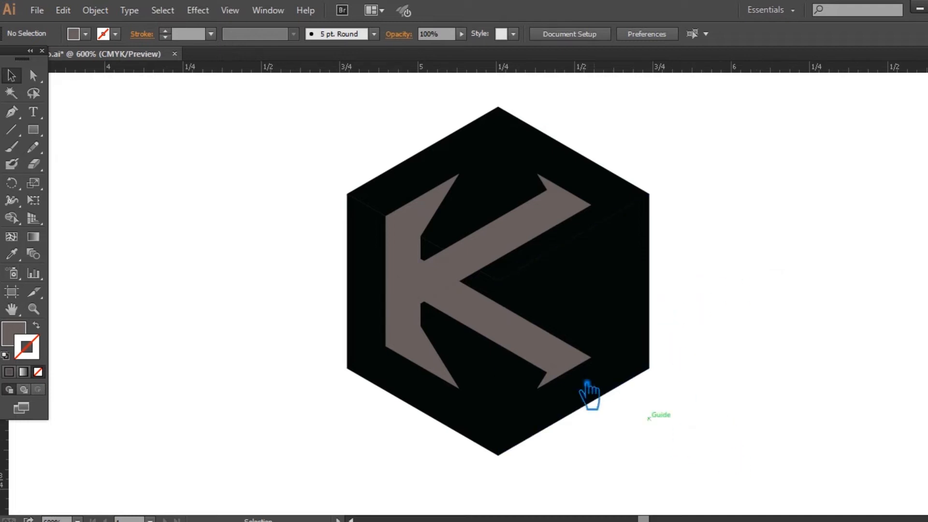
- Unite the left bracket pieces, the diagonal arms and their pointed tips into a single K shape with Pathfinder
click(540, 353)
shift+click(573, 381)
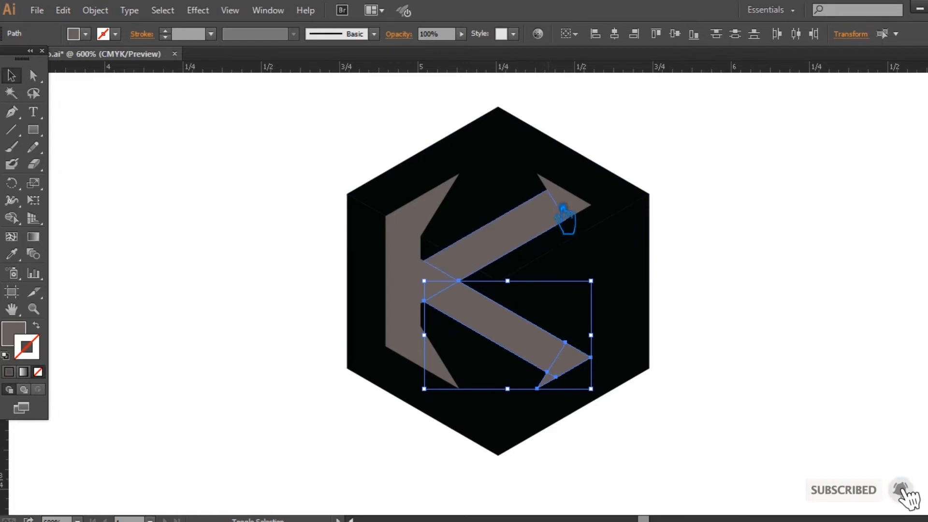
shift+click(564, 188)
shift+click(547, 183)
shift+click(523, 232)
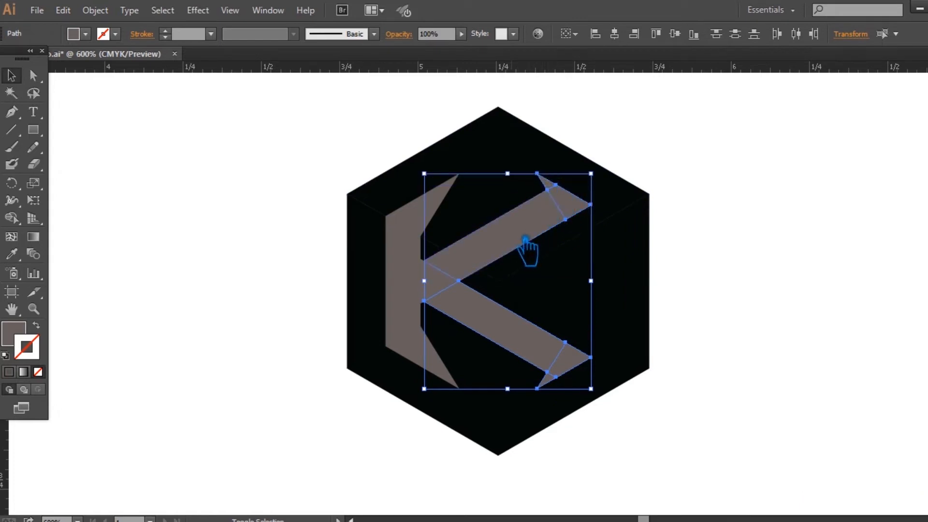
shift+click(437, 288)
shift+click(414, 250)
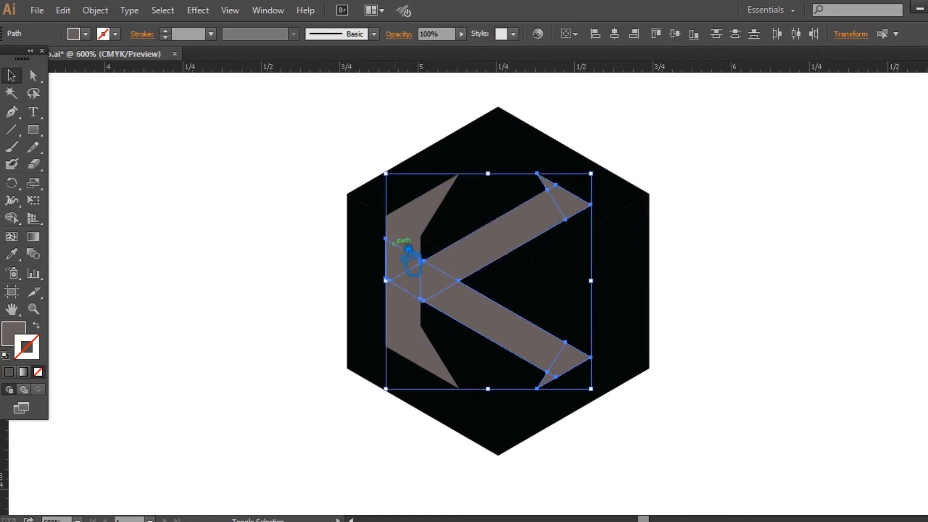
shift+click(412, 333)
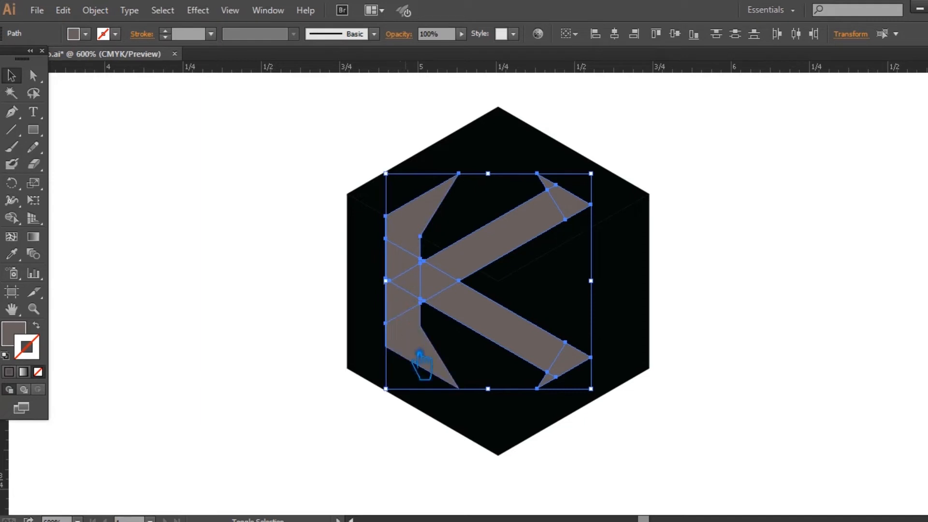
key(ctrl+shift+F9)
click(804, 406)
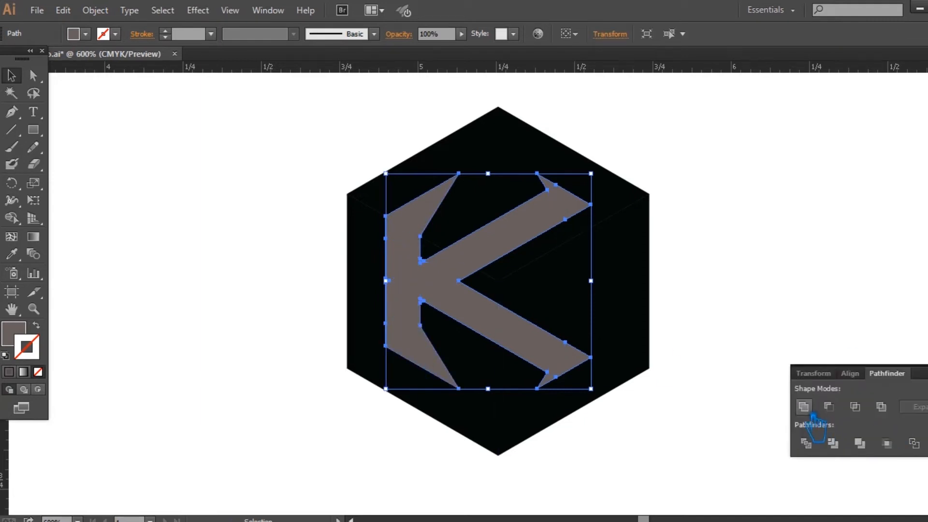
key(ctrl+shift+F9)
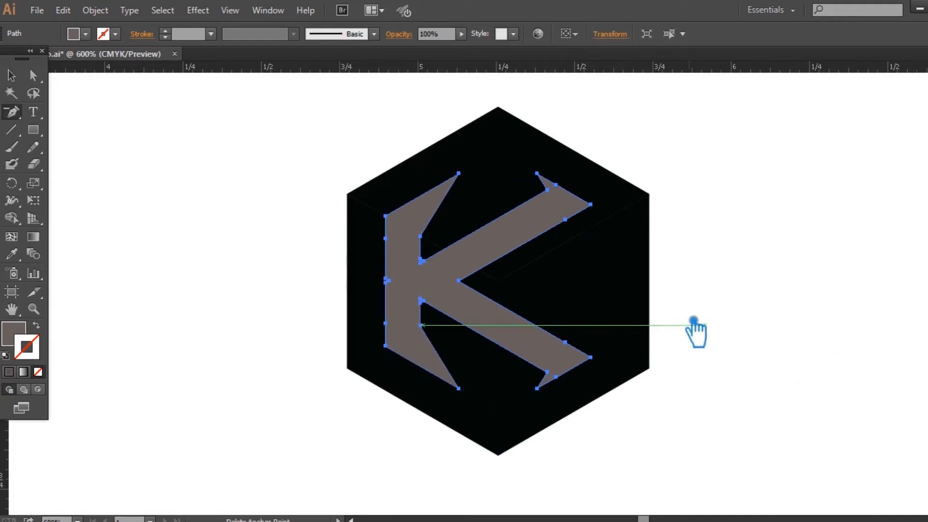
- Delete the redundant anchor points on the K's left edge, at its inner junctions and near the ends of both arms
key(p)
click(386, 279)
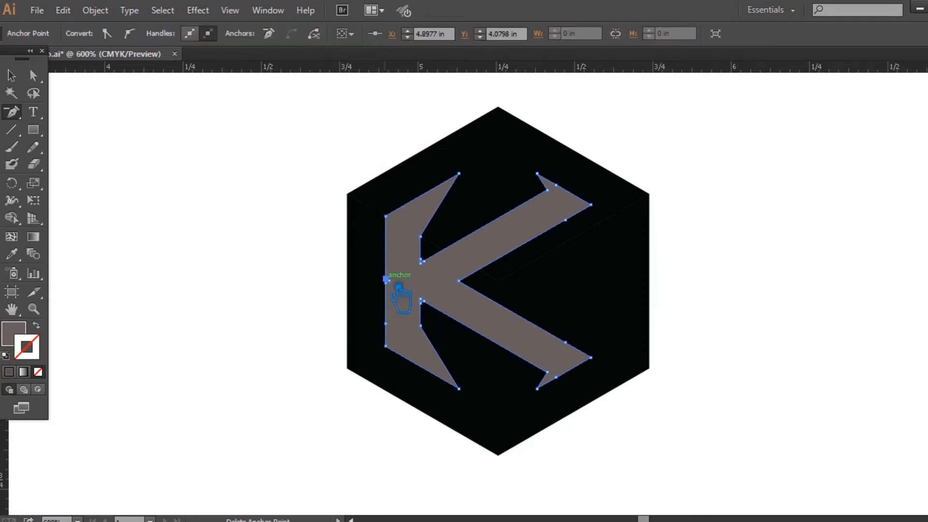
drag(402, 288, 403, 295)
click(385, 324)
click(421, 303)
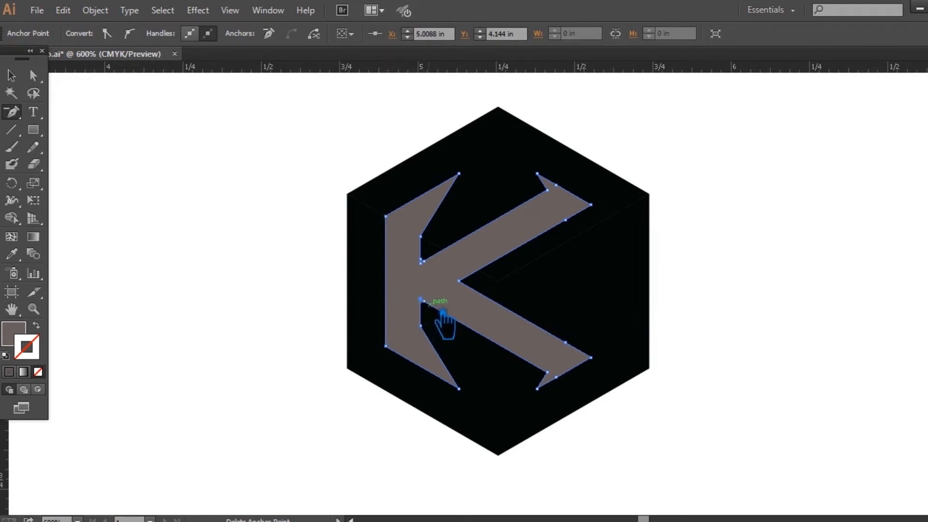
click(424, 302)
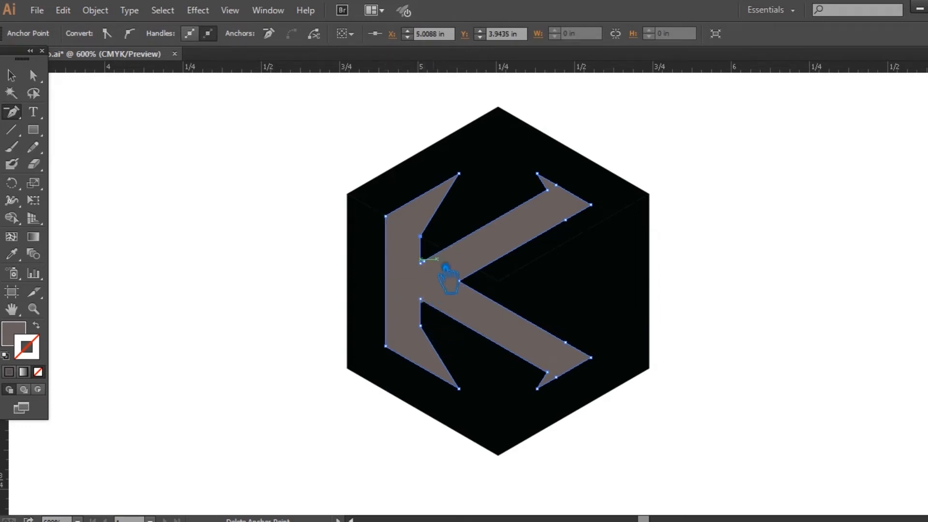
click(439, 272)
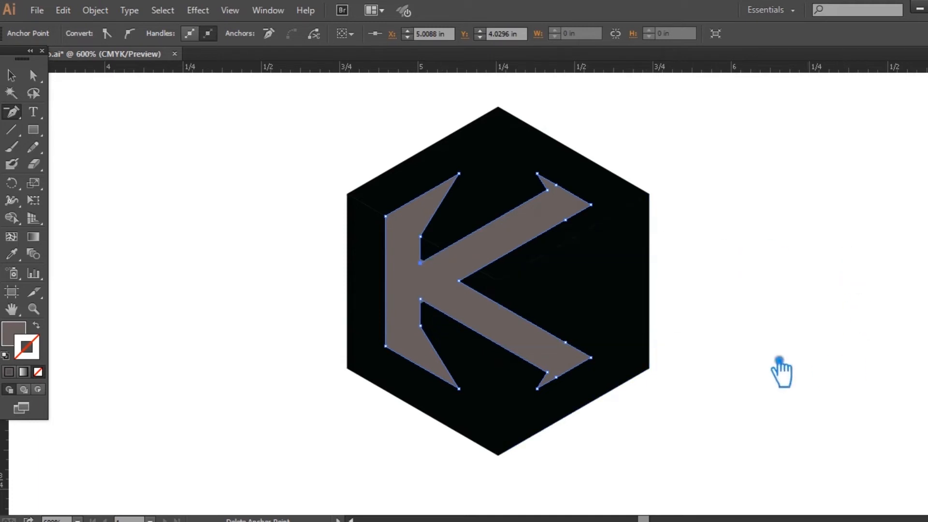
click(579, 344)
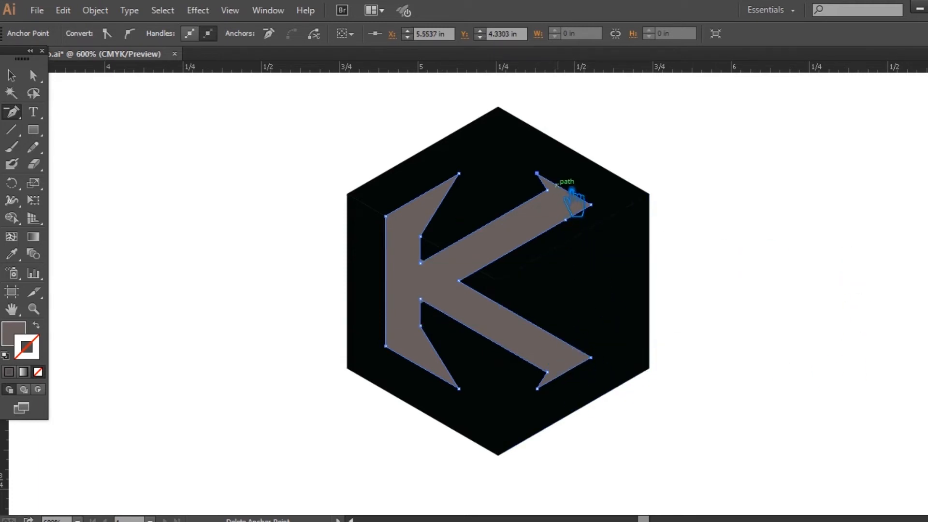
click(565, 220)
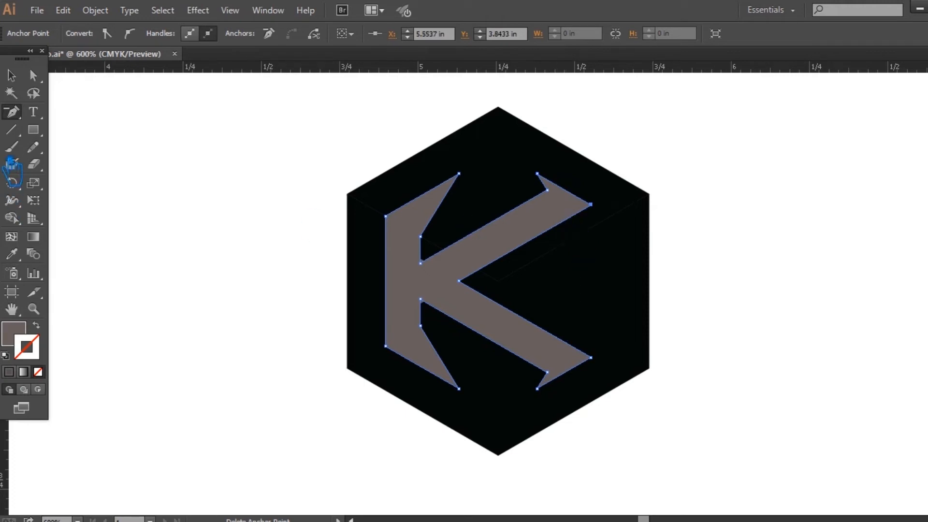
click(11, 76)
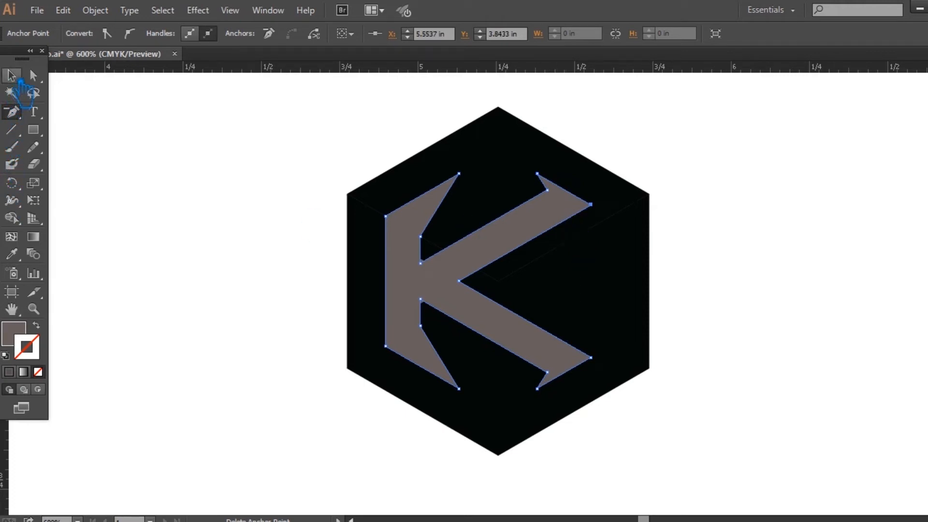
click(153, 173)
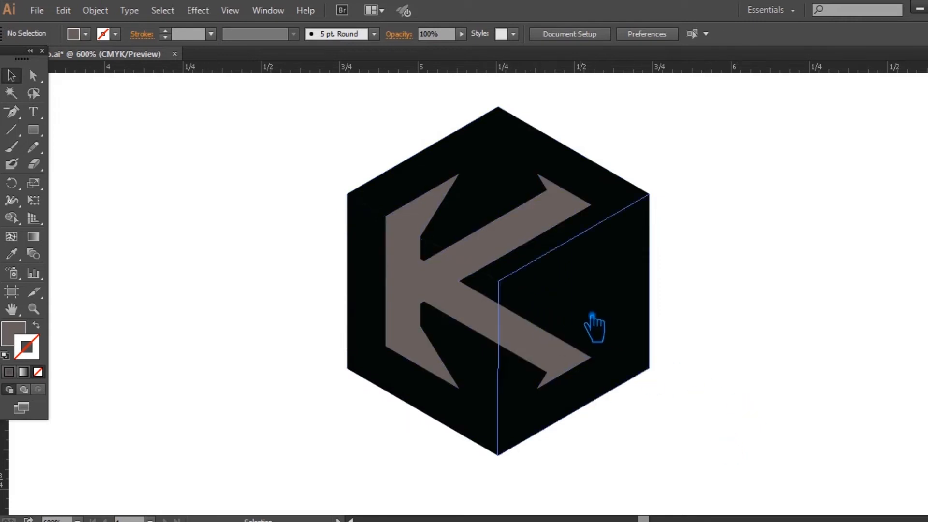
click(588, 315)
click(752, 480)
drag(753, 480, 245, 157)
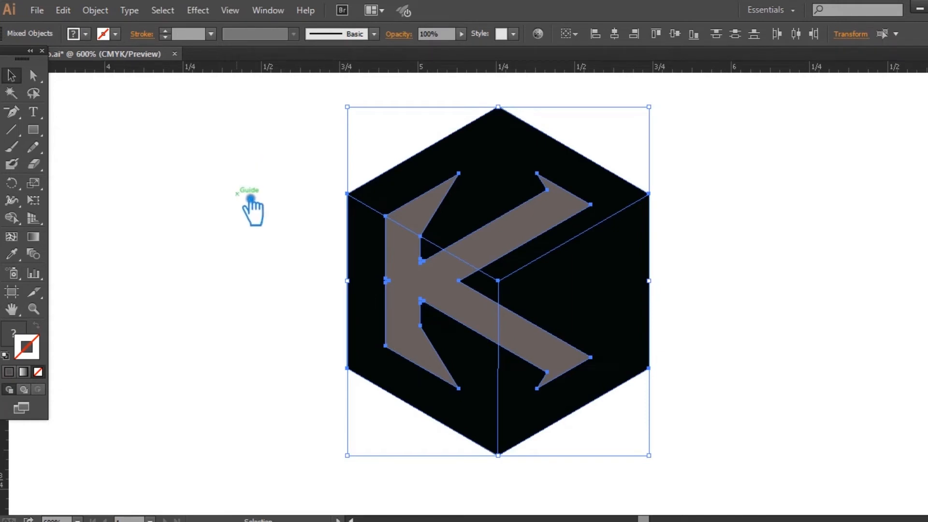
click(232, 204)
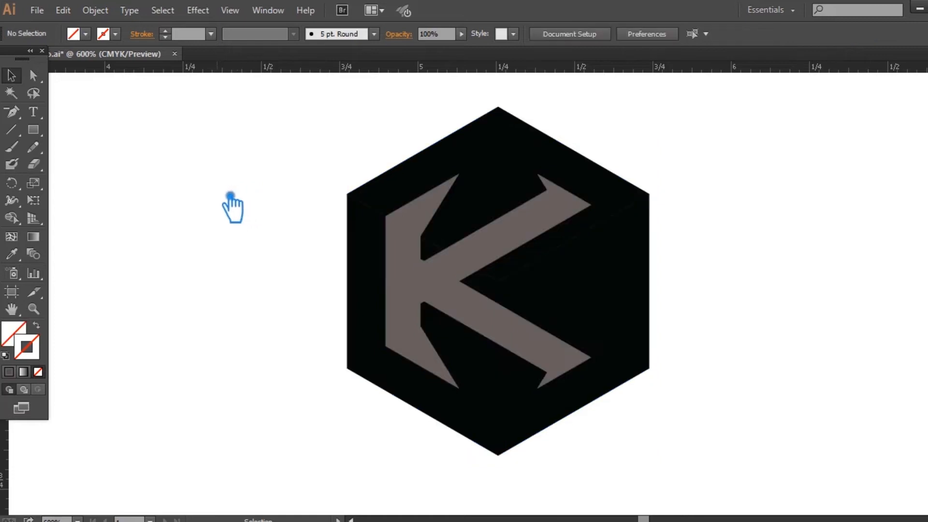
- Nudge the K shape slightly to the right inside the hexagon
click(460, 288)
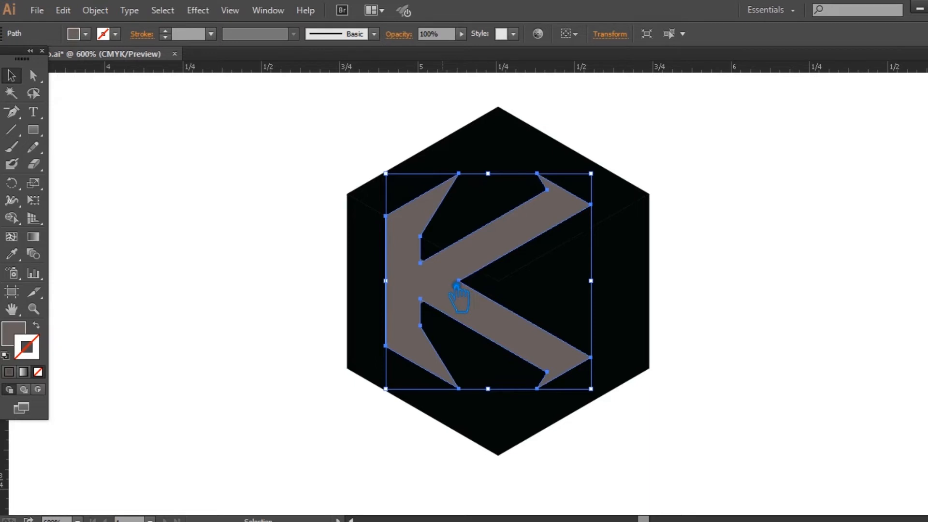
key(Right)
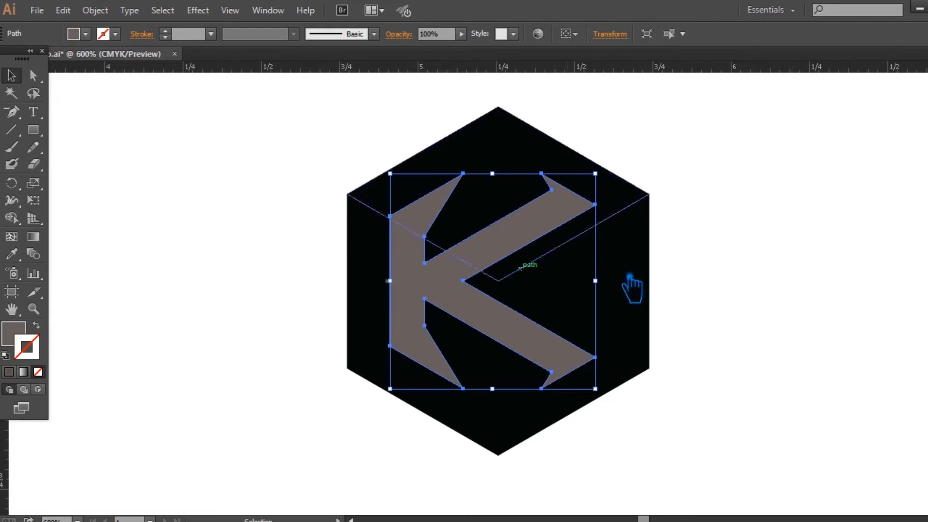
click(764, 260)
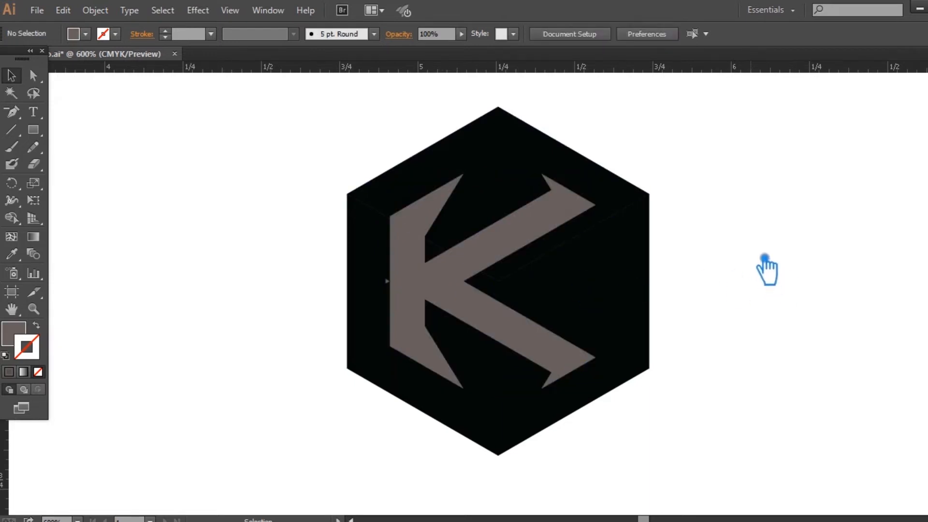
- Clear the tiny leftover fragments beside and behind the K's stem, temporarily deleting the K to expose them and restoring it
click(387, 280)
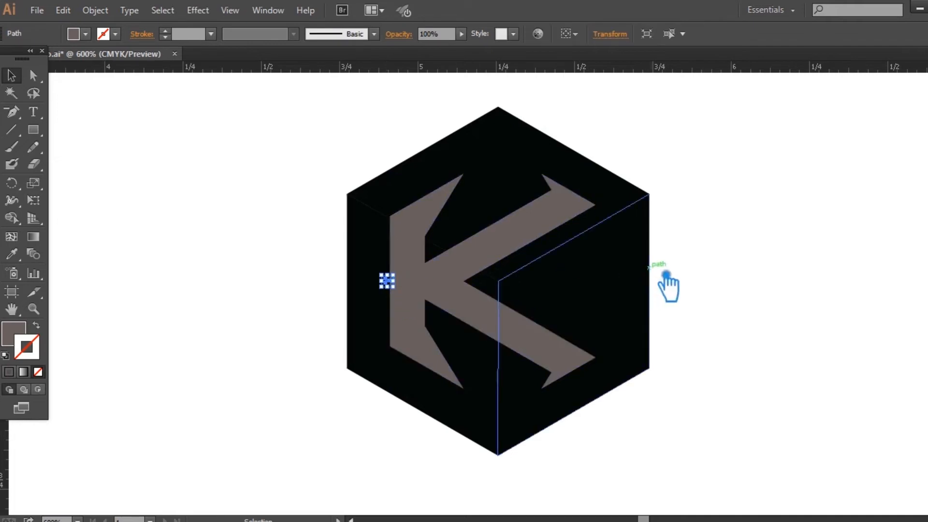
click(666, 274)
click(430, 285)
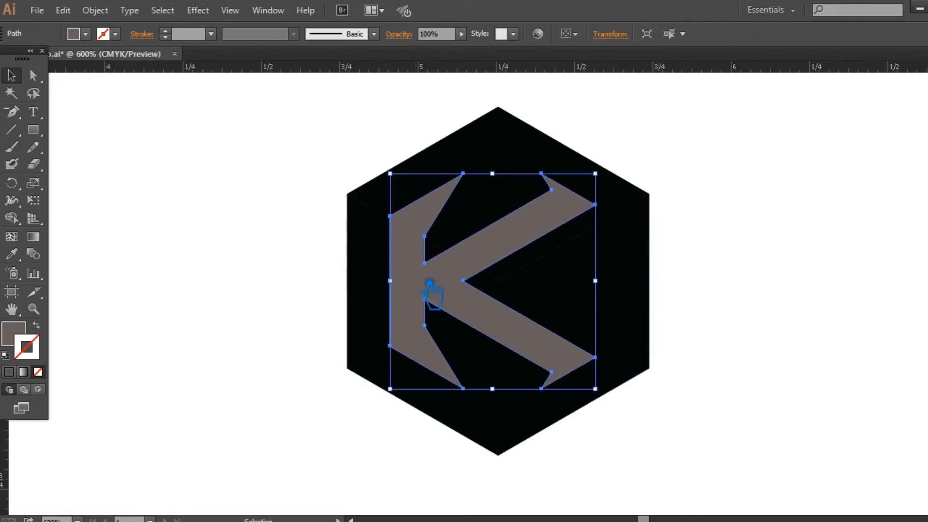
key(a)
key(ctrl+r)
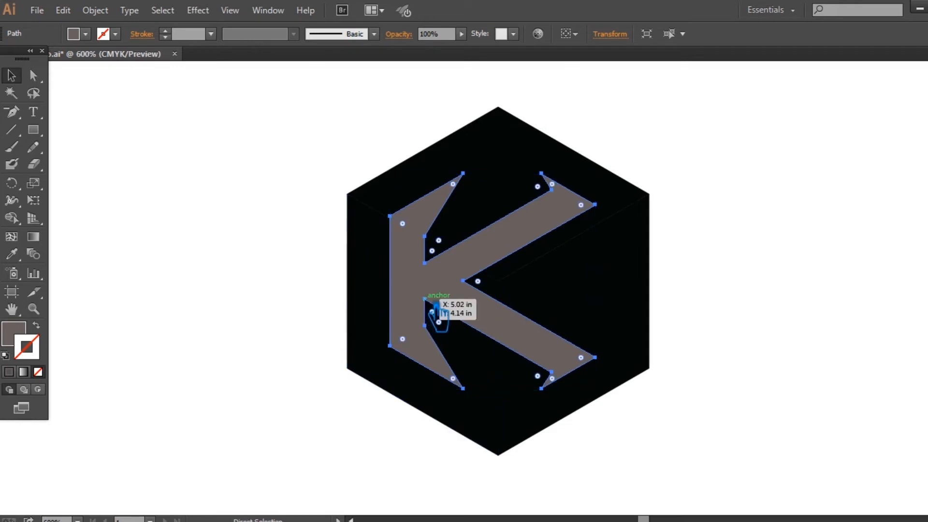
key(Delete)
key(v)
drag(676, 454, 349, 205)
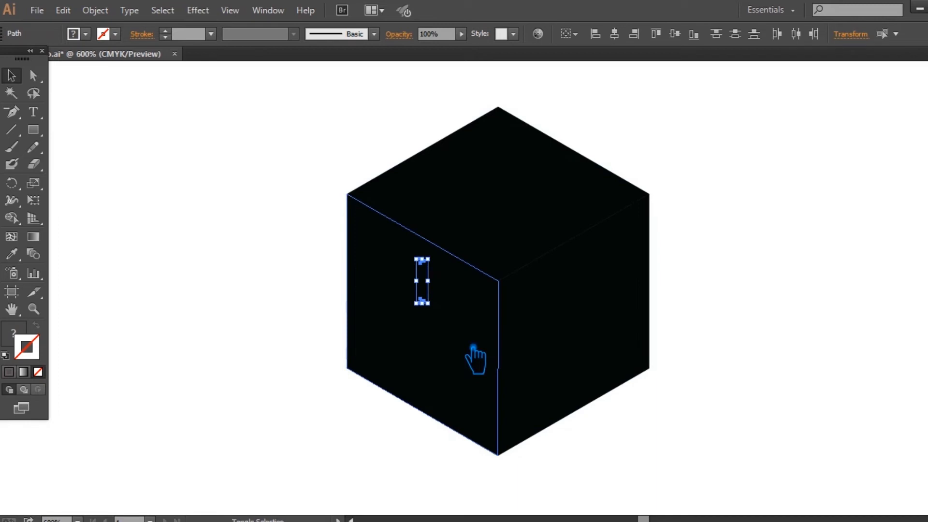
click(746, 343)
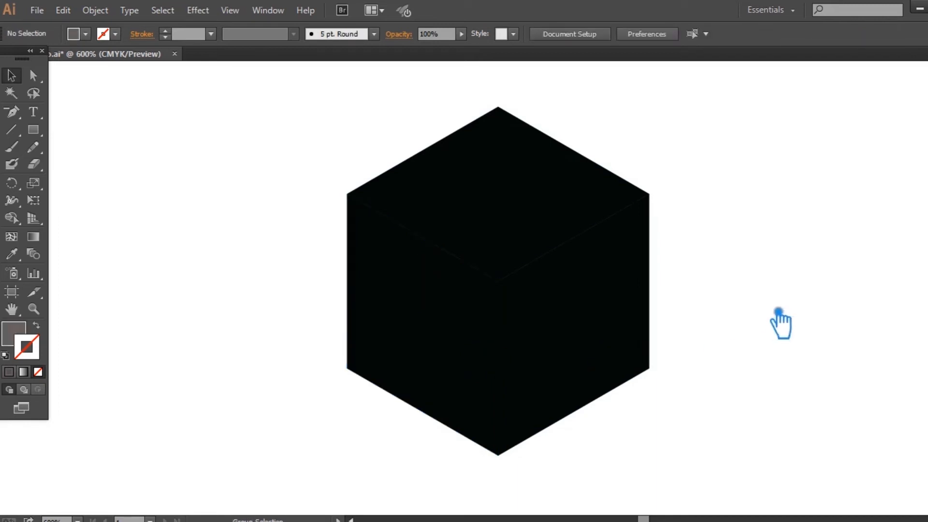
key(ctrl+z)
click(786, 322)
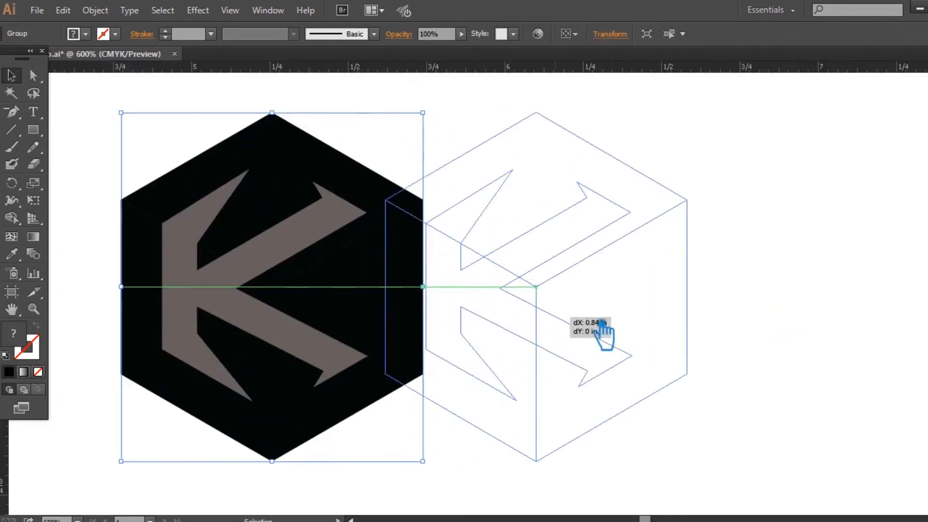
- Duplicate the grouped hexagon and K horizontally to the right of the original and ungroup the copy
drag(604, 323, 655, 325)
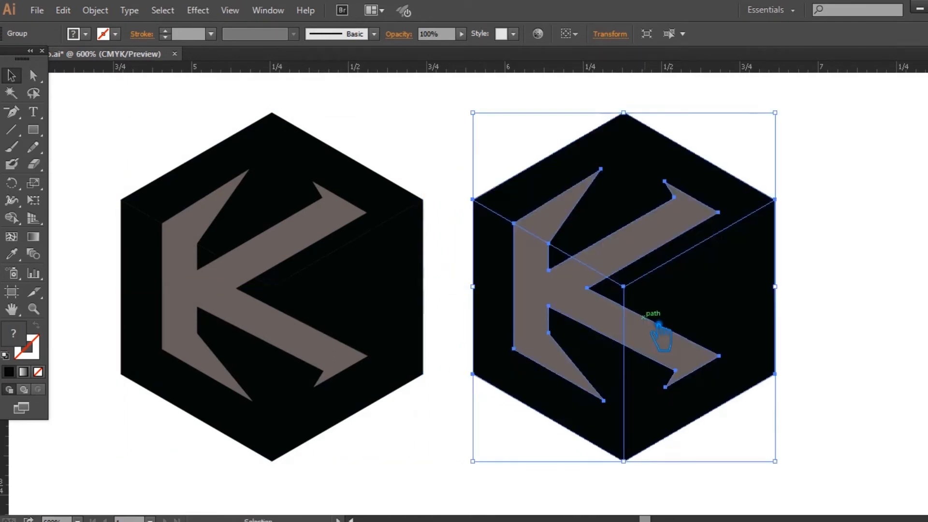
click(843, 253)
click(665, 260)
right_click(663, 255)
click(721, 334)
click(854, 321)
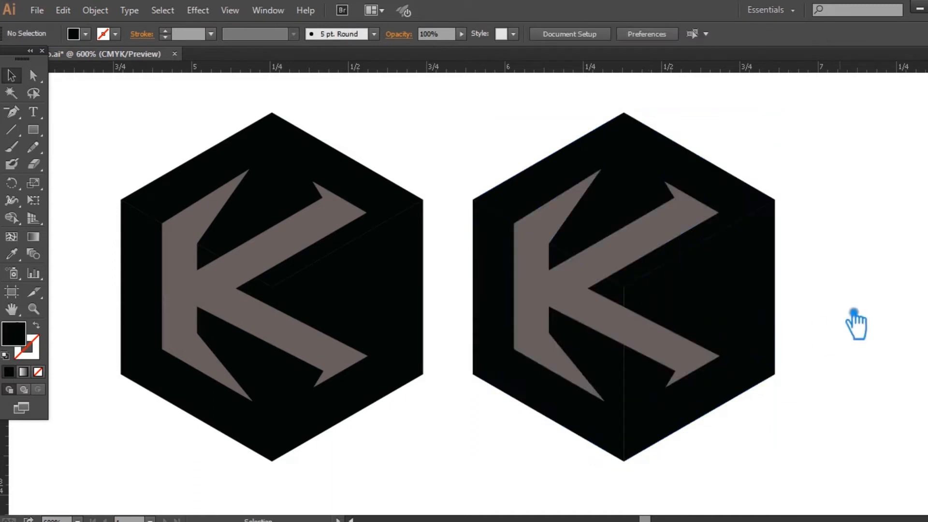
- Round the copied K's two outer stem corners and the two outer arm ends with a 0.03 in corner radius
click(628, 265)
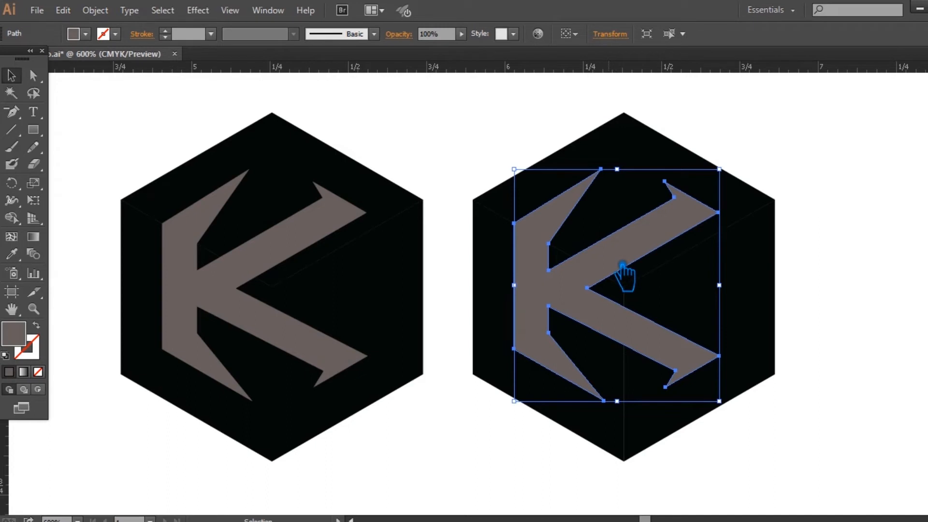
key(a)
click(514, 224)
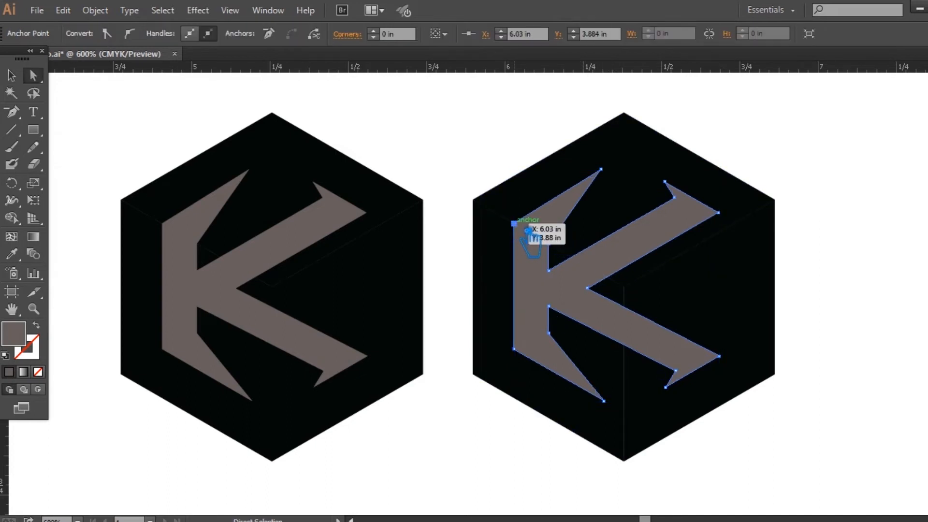
shift+click(514, 349)
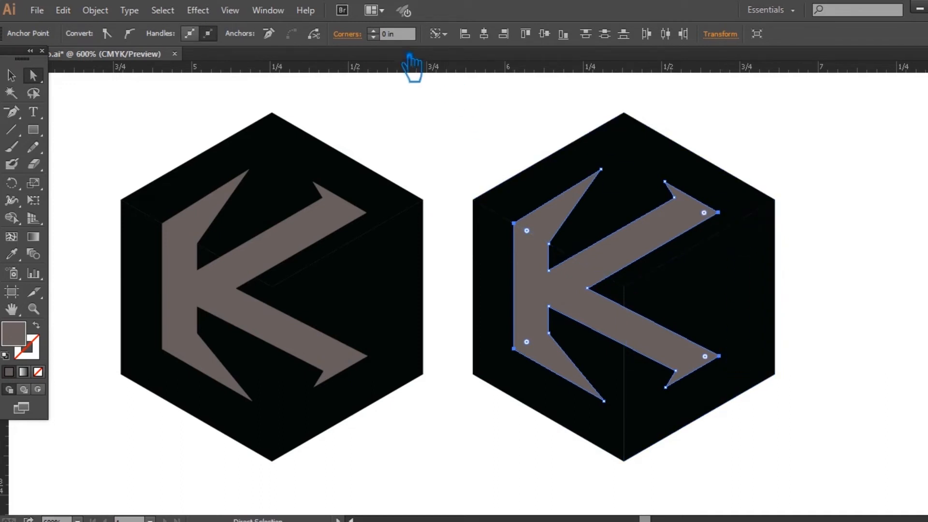
click(400, 38)
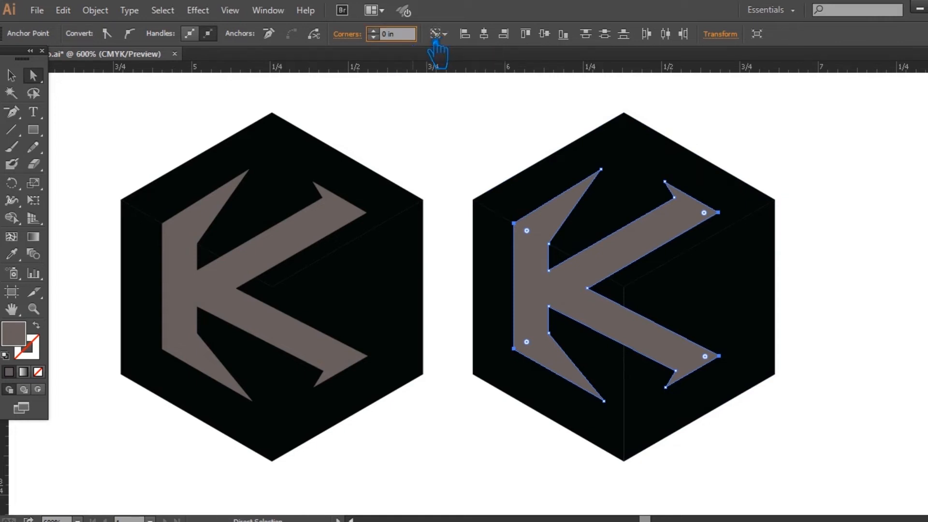
text(.03)
key(Return)
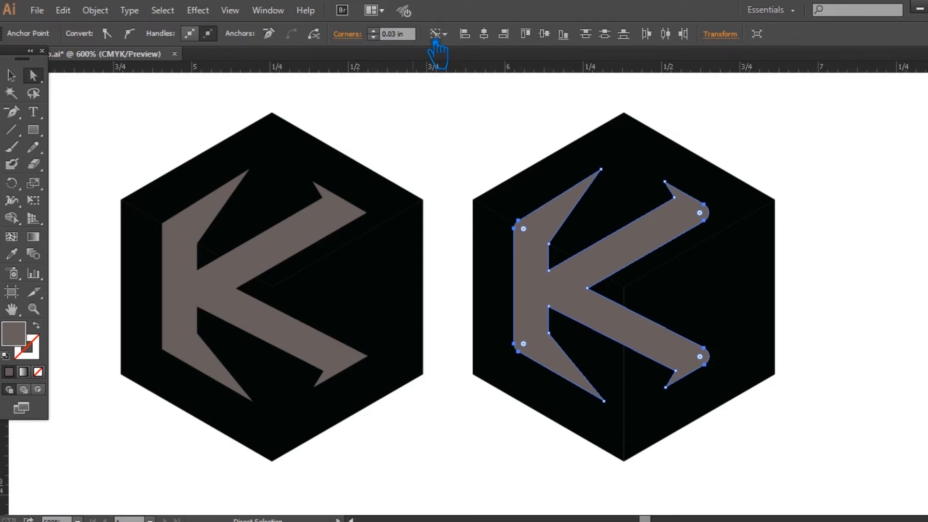
- Increase the corner radius of only the two outer stem corners on the copied K to 0.06 in
shift+click(704, 205)
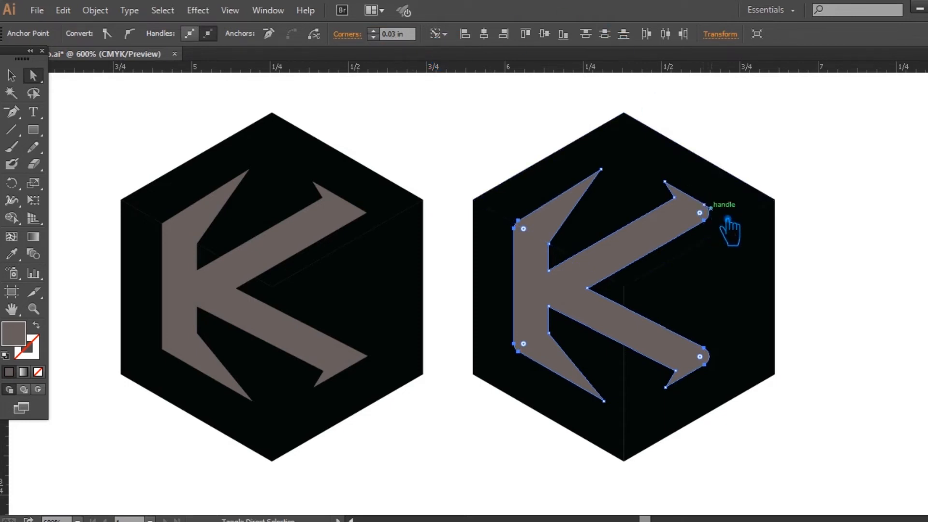
shift+click(704, 221)
shift+click(704, 348)
shift+click(704, 364)
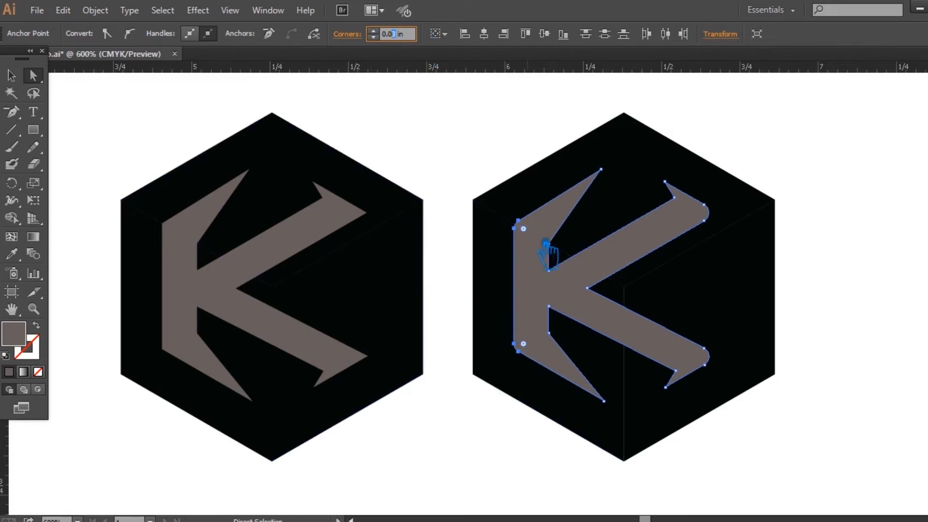
key(Return)
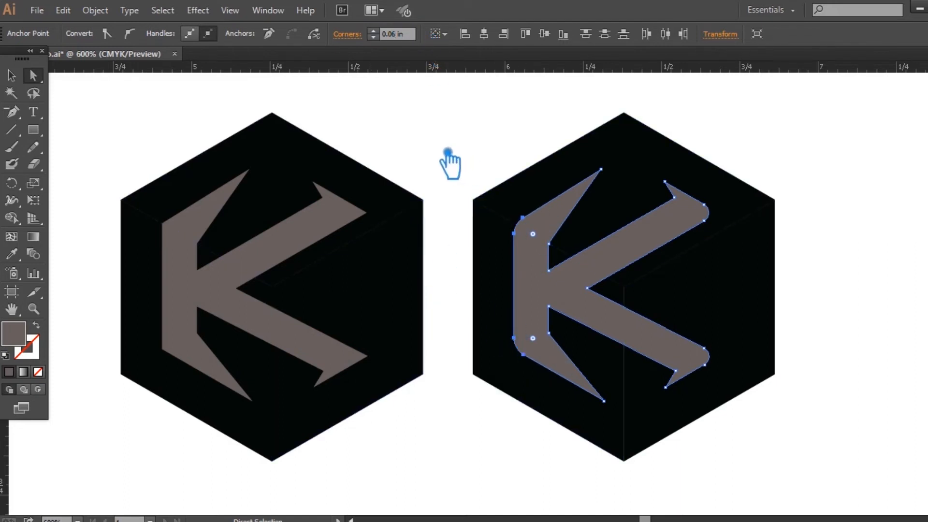
click(899, 260)
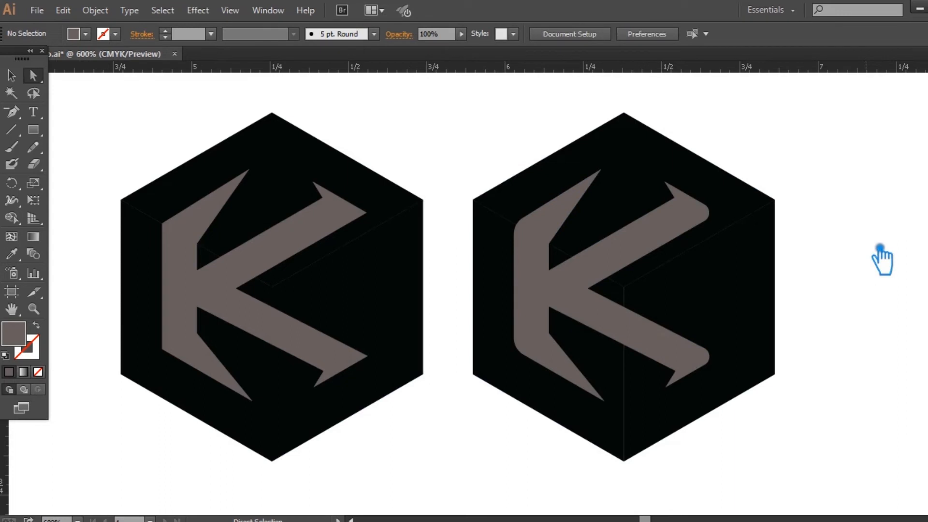
- Divide the rounded K and its hexagon faces with Pathfinder and ungroup the resulting pieces
click(11, 75)
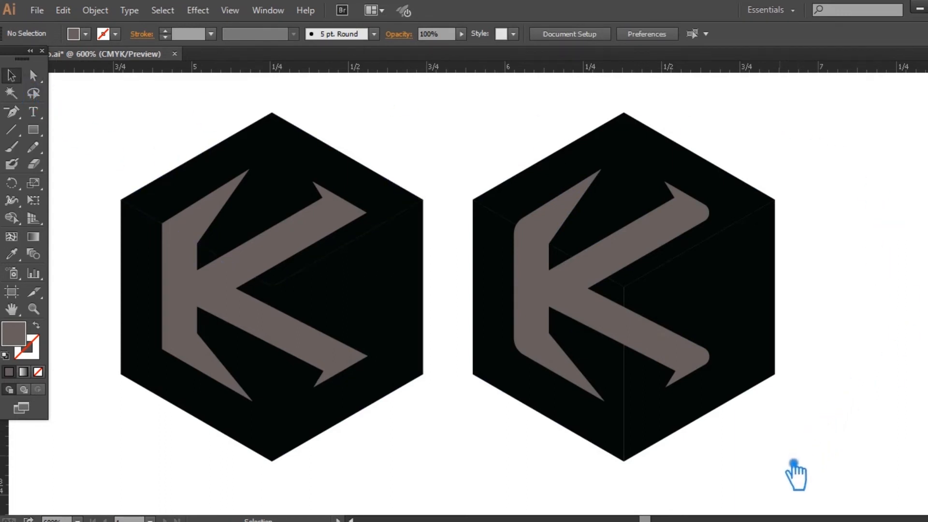
drag(791, 465, 484, 133)
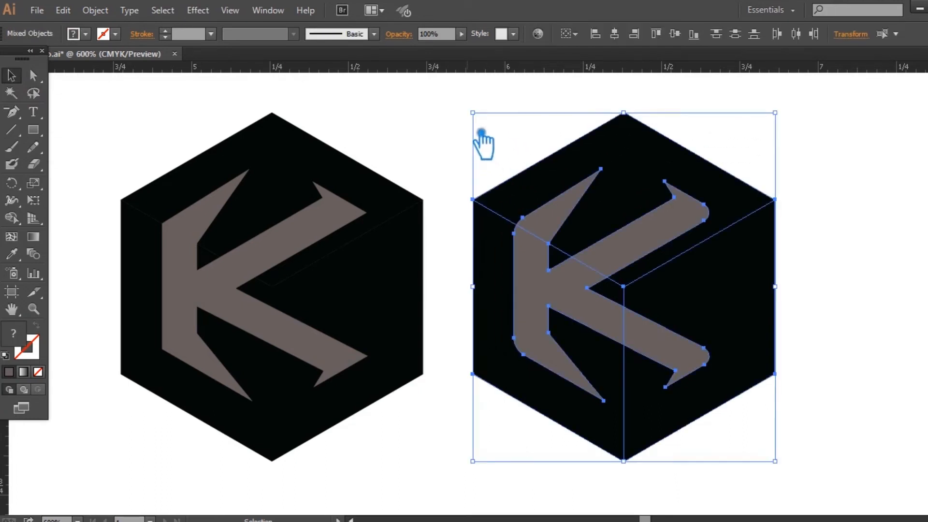
key(ctrl+shift+F9)
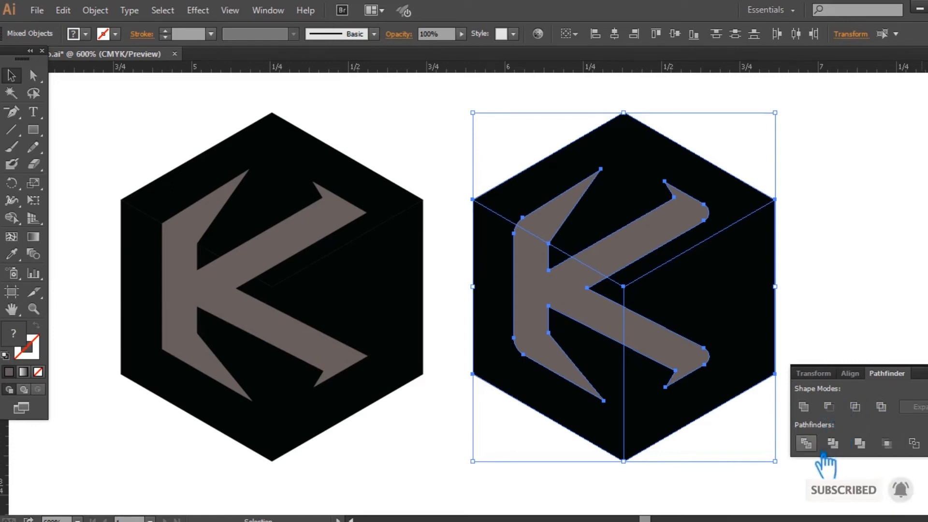
click(806, 443)
click(846, 348)
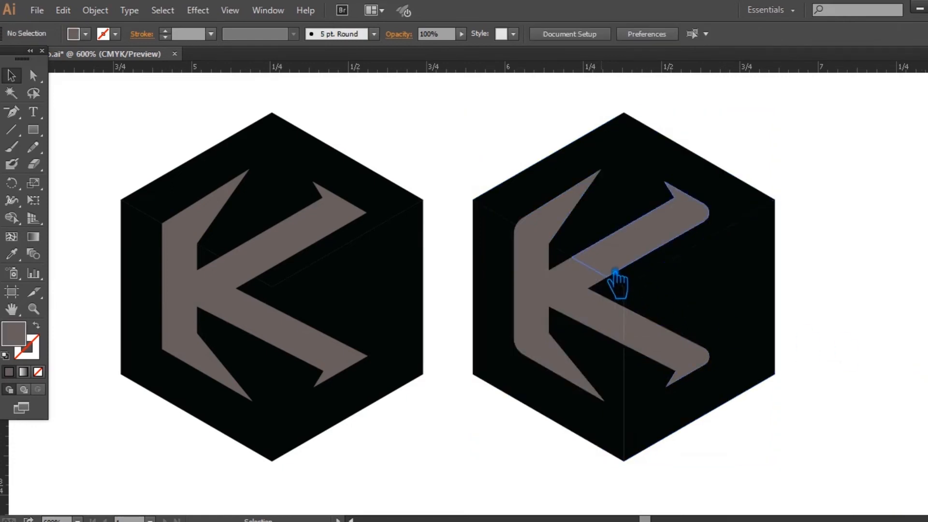
right_click(602, 265)
click(660, 351)
click(836, 270)
- Delete all the grey K pieces from the right-hand hexagon, leaving the rounded letter as a cutout
click(624, 263)
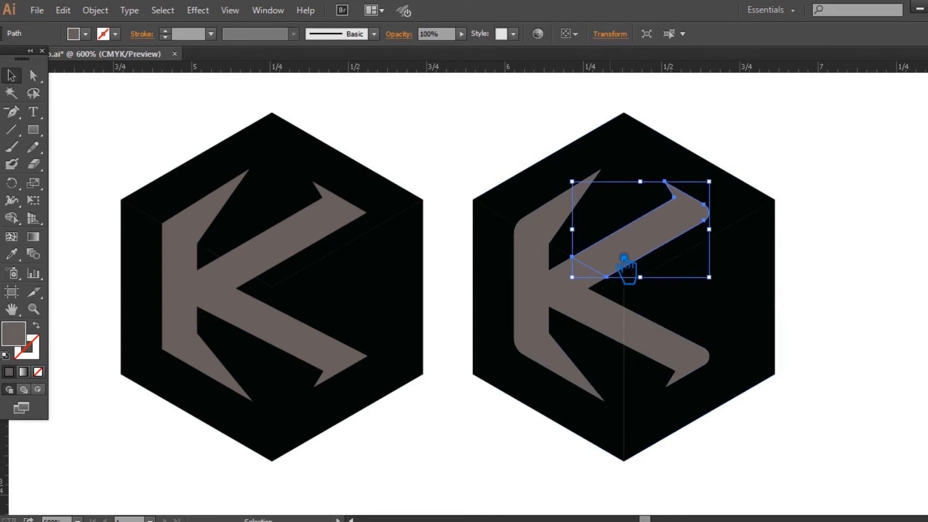
key(Delete)
click(564, 224)
key(Delete)
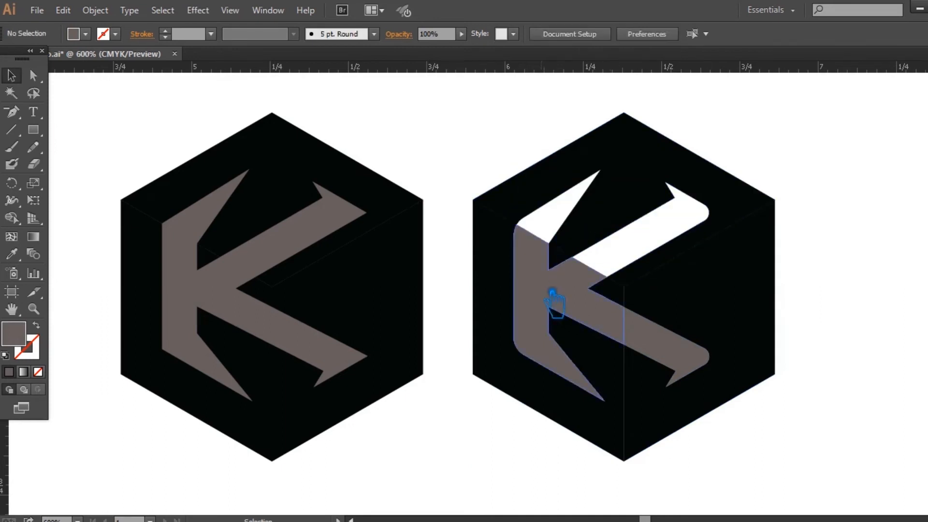
click(552, 295)
key(Delete)
click(686, 358)
key(Delete)
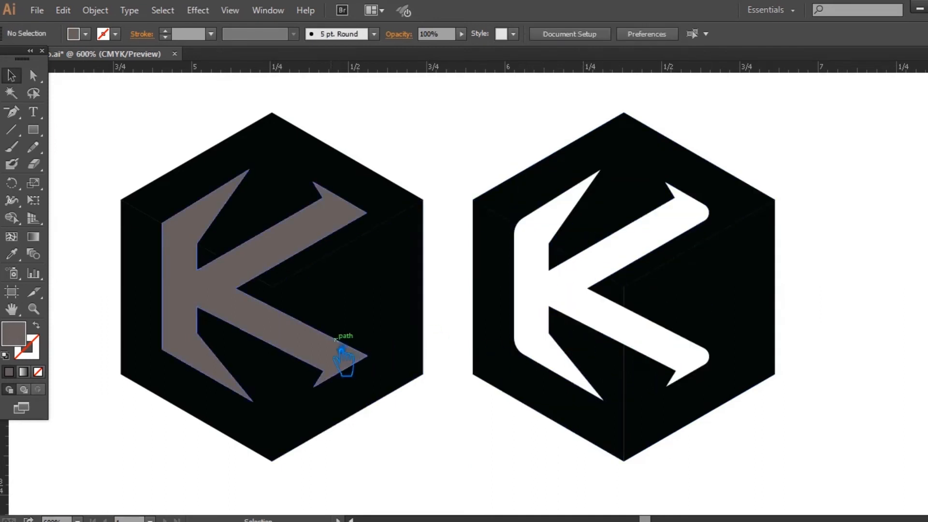
- Divide the original sharp-cornered K and its hexagon faces with Pathfinder and ungroup the pieces
drag(390, 469, 187, 213)
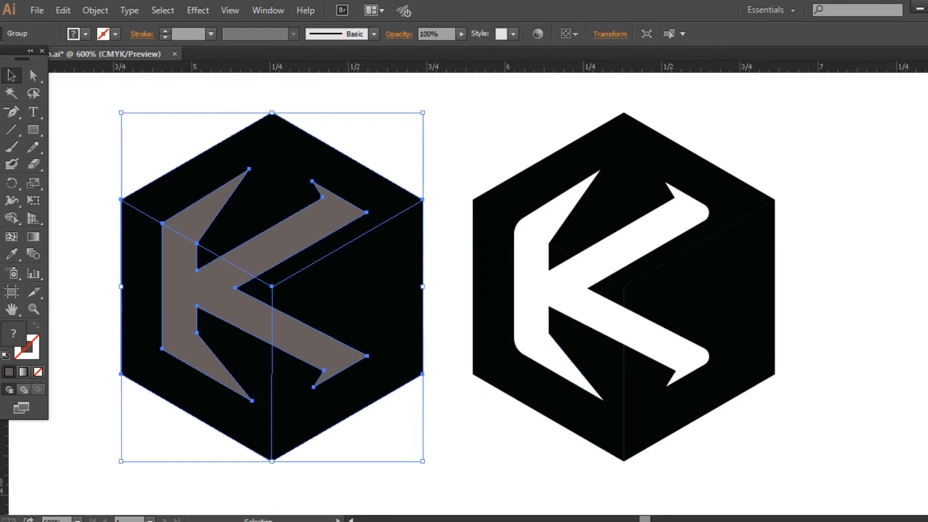
key(shift+ctrl+F9)
click(807, 444)
click(926, 370)
click(897, 323)
right_click(283, 245)
click(332, 347)
click(466, 437)
- Delete all the grey K pieces from the left-hand hexagon, leaving the sharp-cornered letter as a cutout
click(266, 259)
key(Delete)
click(206, 227)
key(Delete)
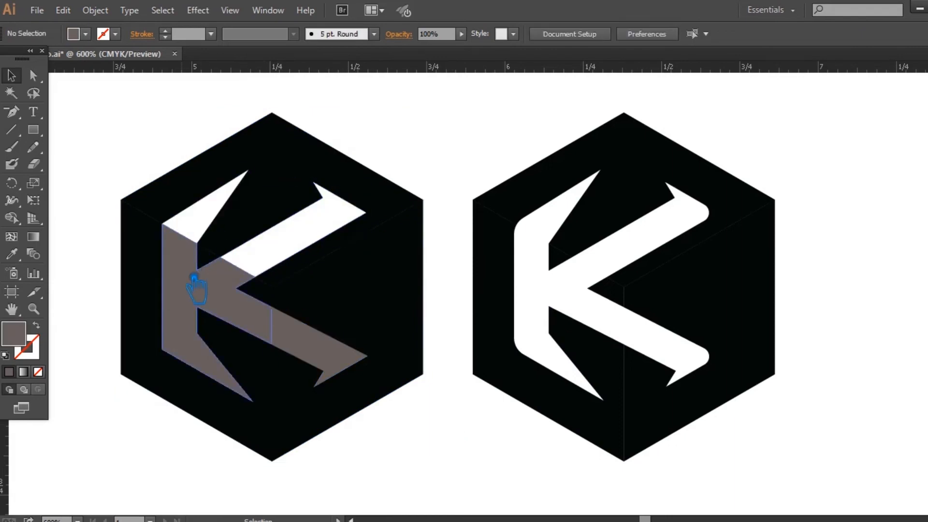
click(195, 275)
key(Delete)
click(323, 361)
key(Delete)
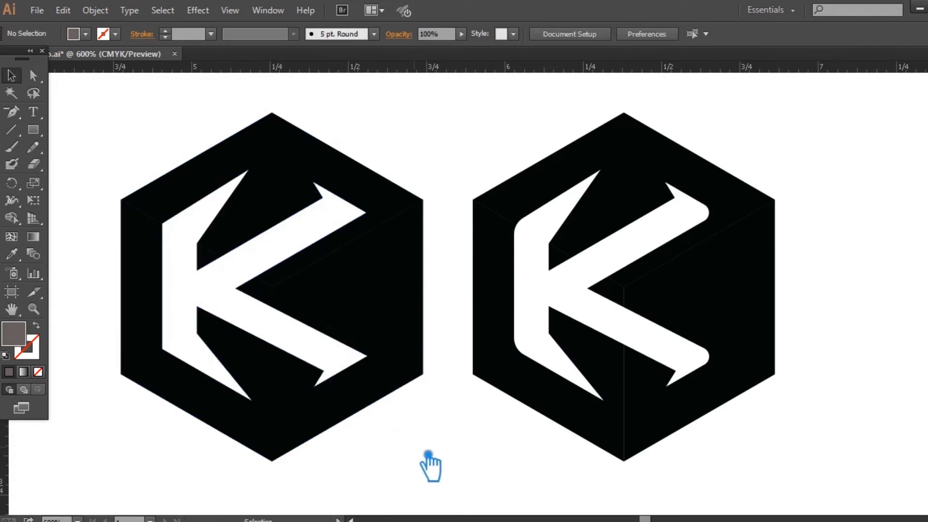
- Fill the right face of the rounded-K cube with a dark green at hue 153°
drag(475, 498, 530, 493)
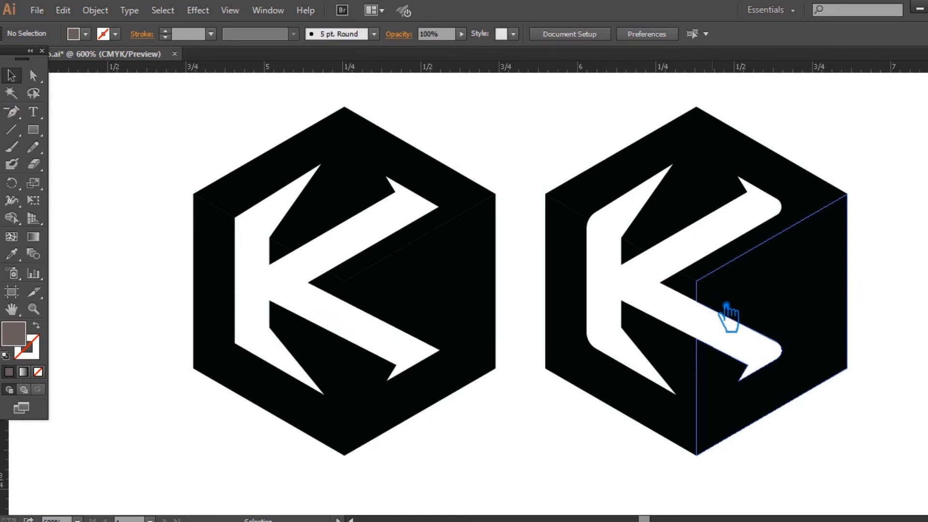
click(729, 315)
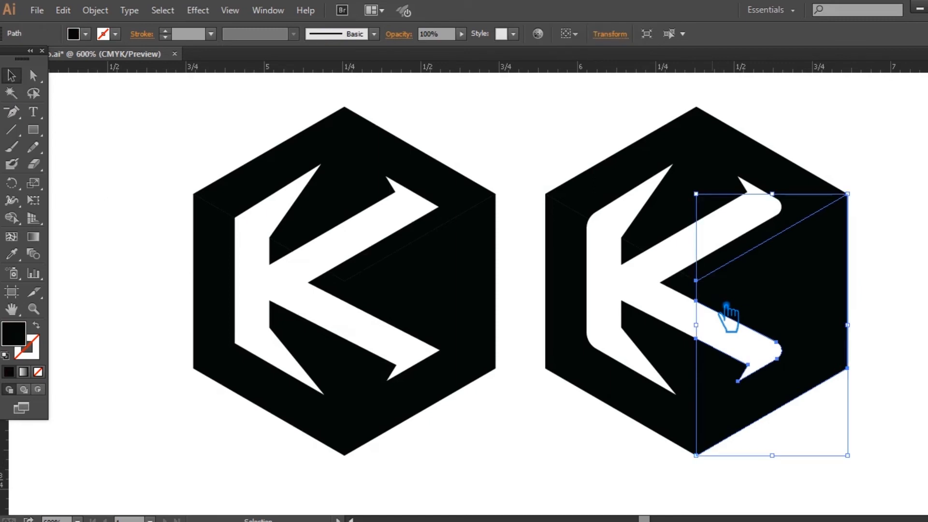
double_click(27, 342)
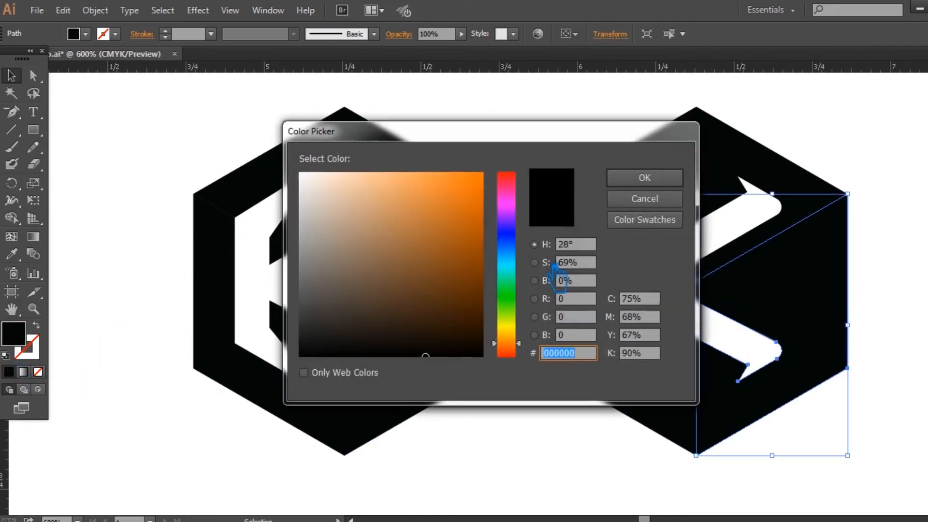
click(521, 268)
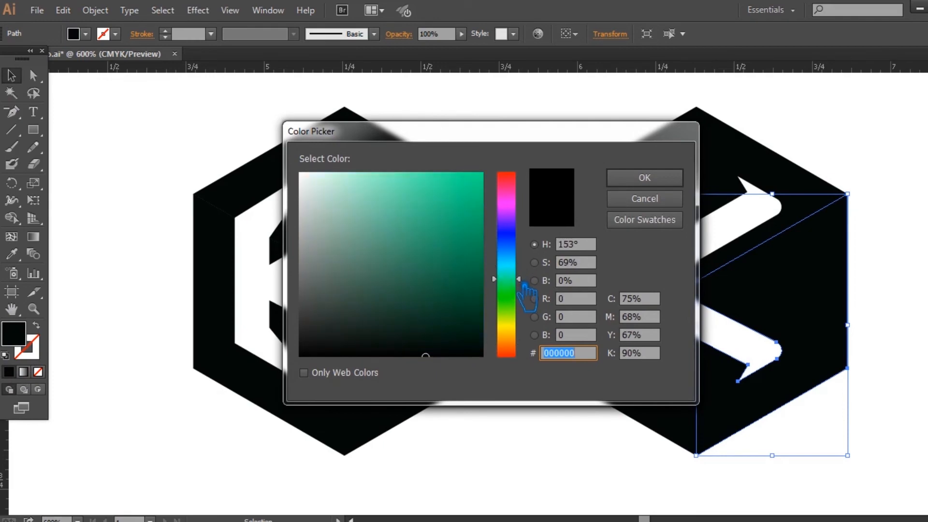
click(451, 253)
click(441, 263)
click(645, 177)
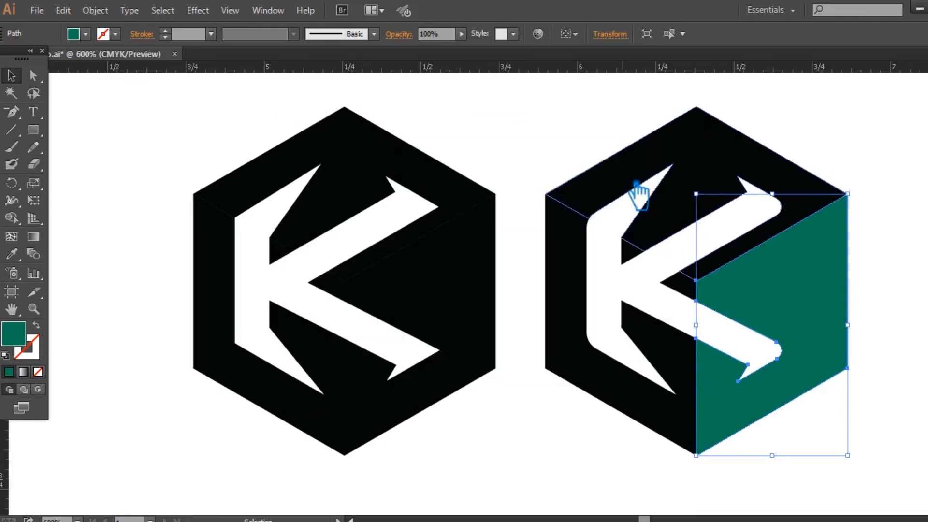
- Apply the right face's green to the left face of the rounded-K cube and brighten it to a lighter shade
click(659, 404)
click(11, 254)
click(778, 303)
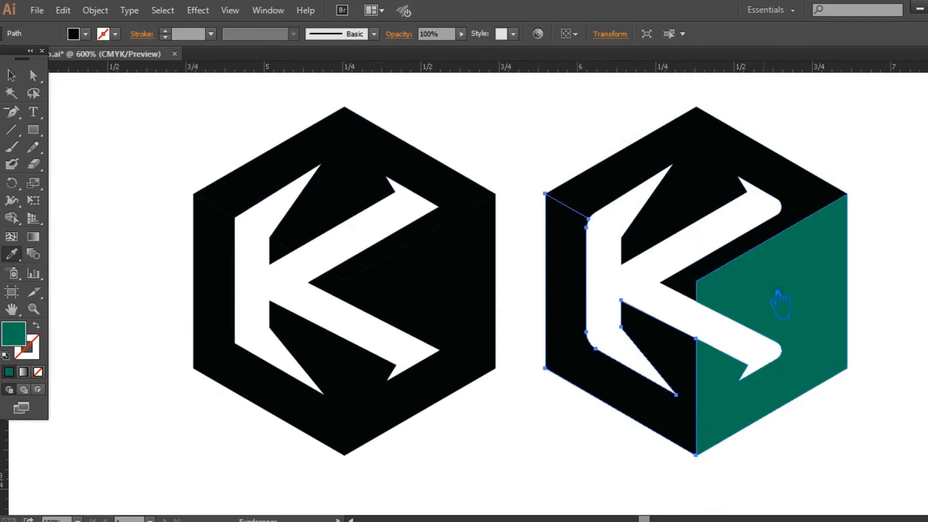
click(779, 304)
double_click(15, 340)
drag(448, 266, 447, 237)
click(651, 180)
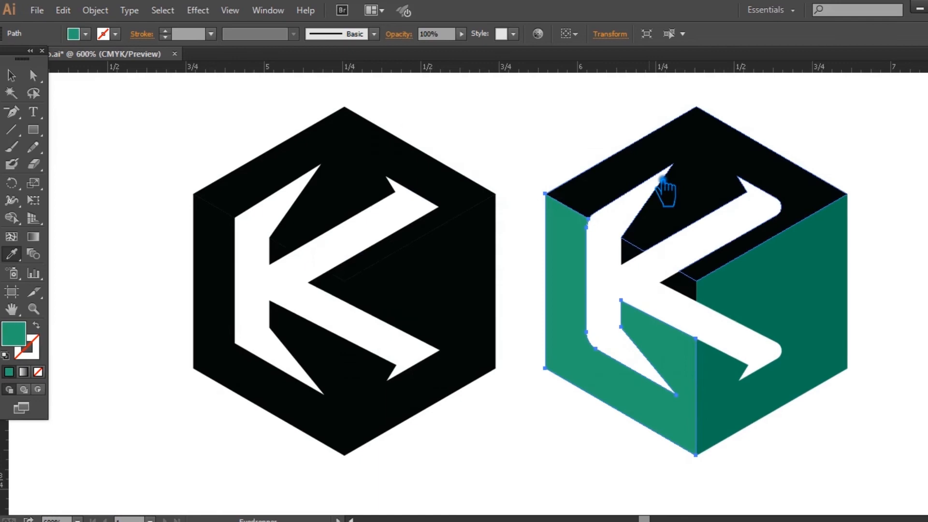
- Apply the left face's green to the top face of the rounded-K cube and brighten it to a lighter shade
click(657, 174)
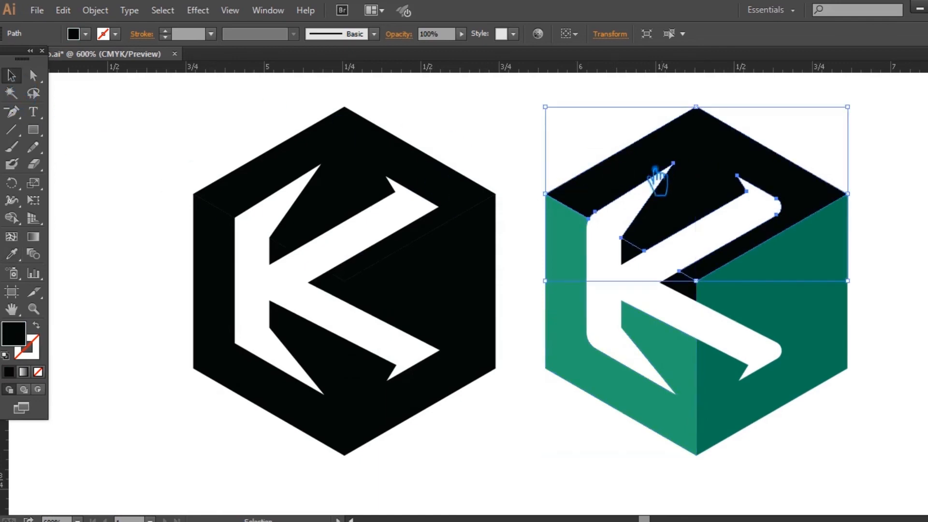
click(667, 406)
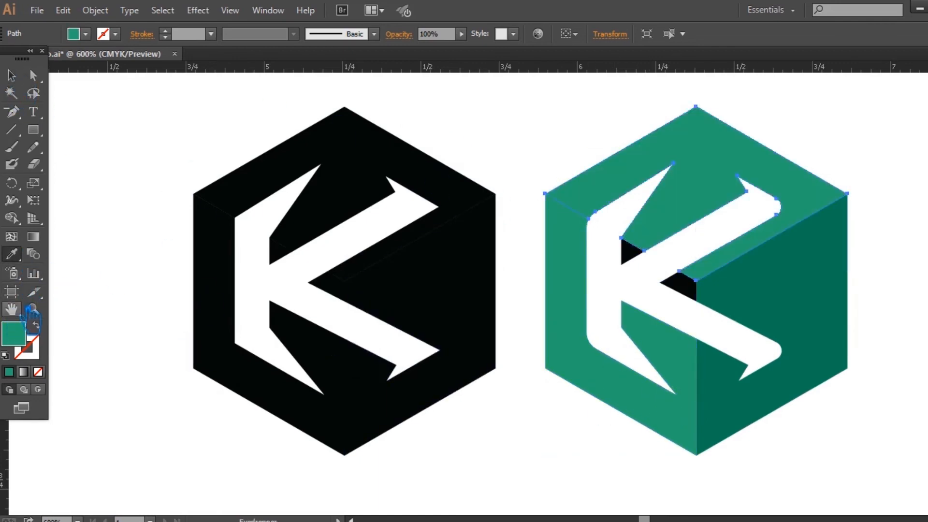
double_click(30, 343)
mouse_move(442, 241)
mouse_down()
mouse_move(417, 196)
mouse_move(431, 198)
mouse_up()
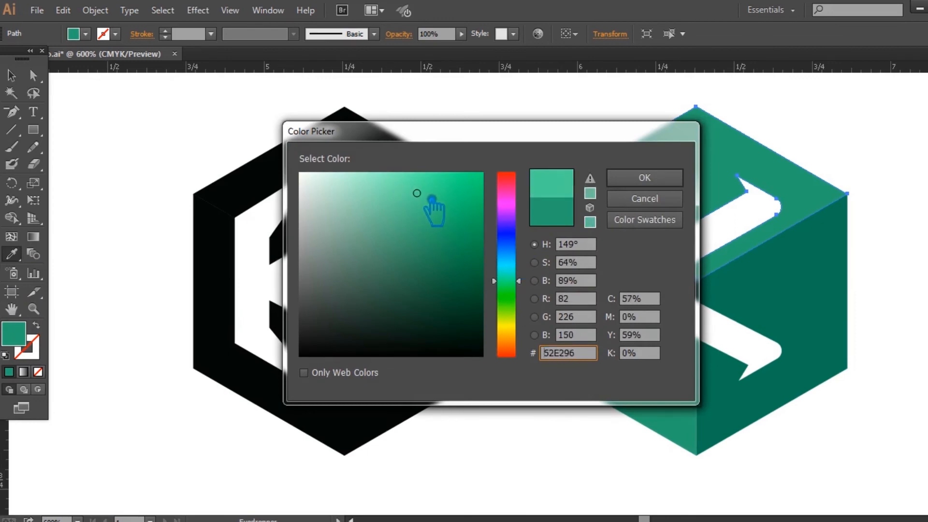
click(646, 180)
- Group the two small black pieces with the left face of the rounded-K cube and fill them with that face's green
click(11, 76)
click(633, 252)
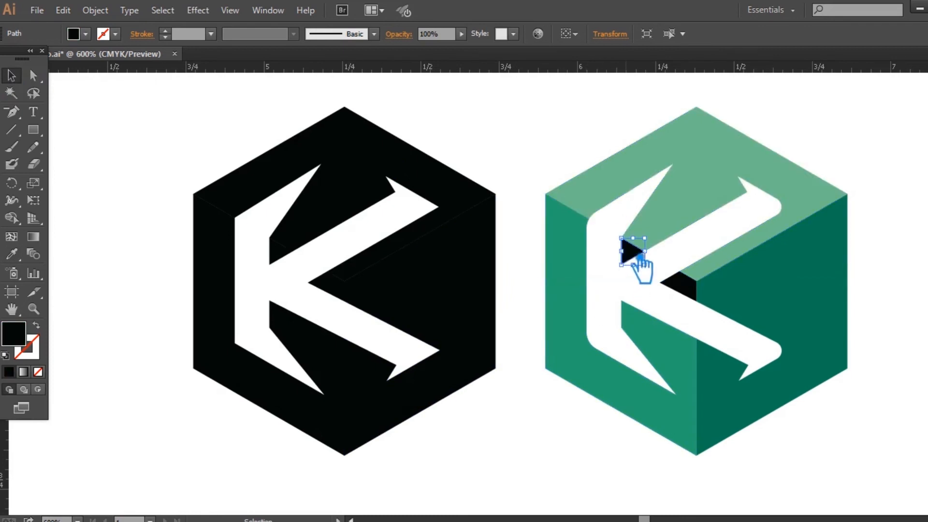
shift+click(688, 302)
shift+click(690, 379)
key(ctrl+g)
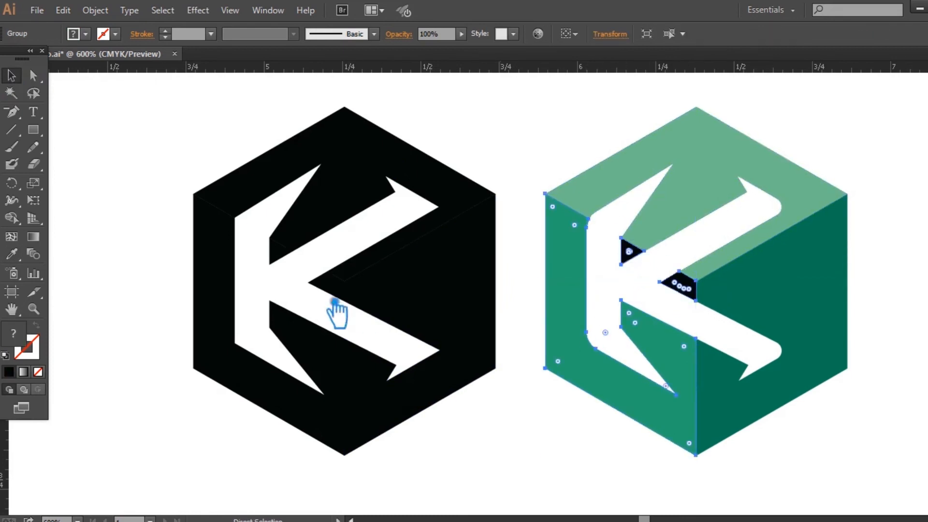
click(12, 254)
click(582, 291)
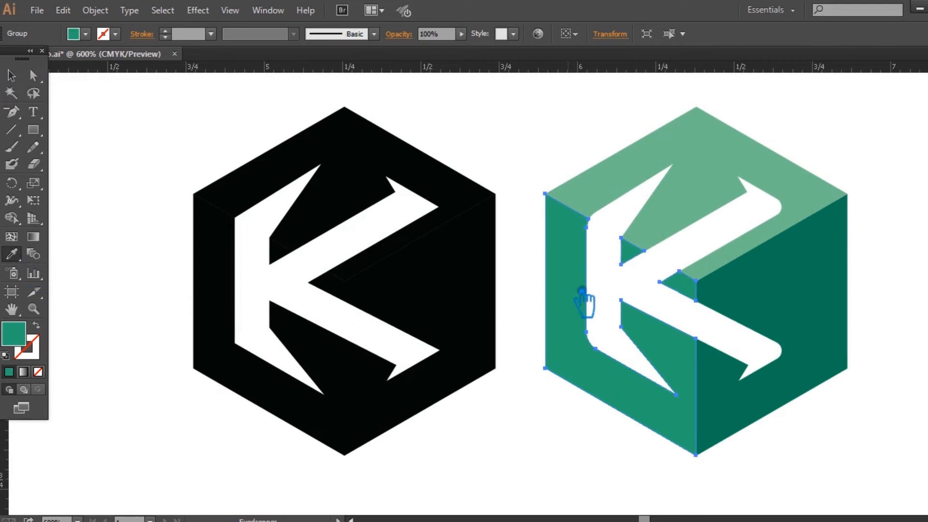
click(11, 76)
click(166, 128)
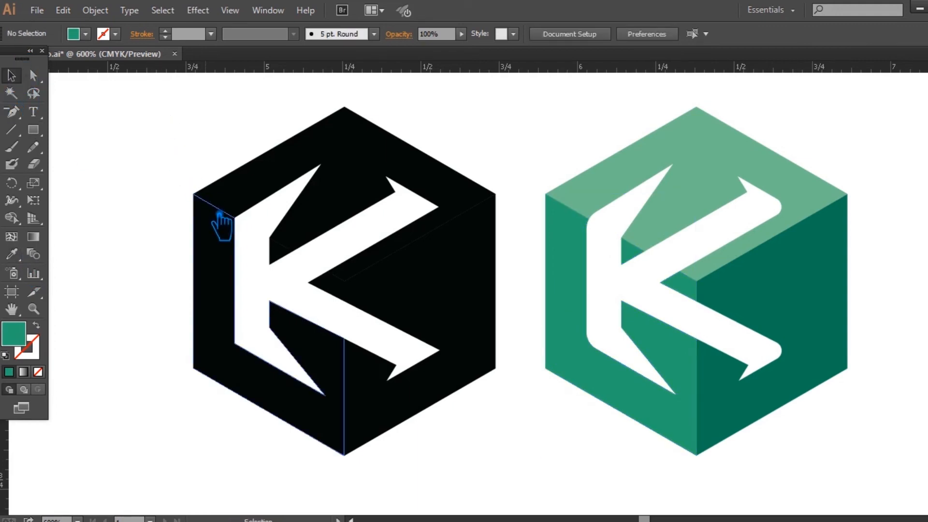
- Group the two small inner pieces of the sharp-K cube with its left face
click(287, 262)
shift+click(346, 303)
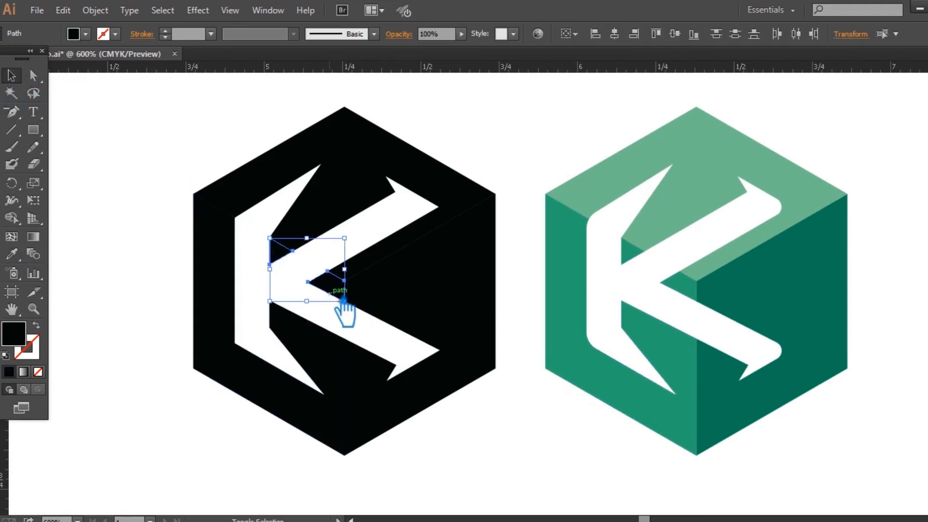
shift+click(336, 367)
key(ctrl+g)
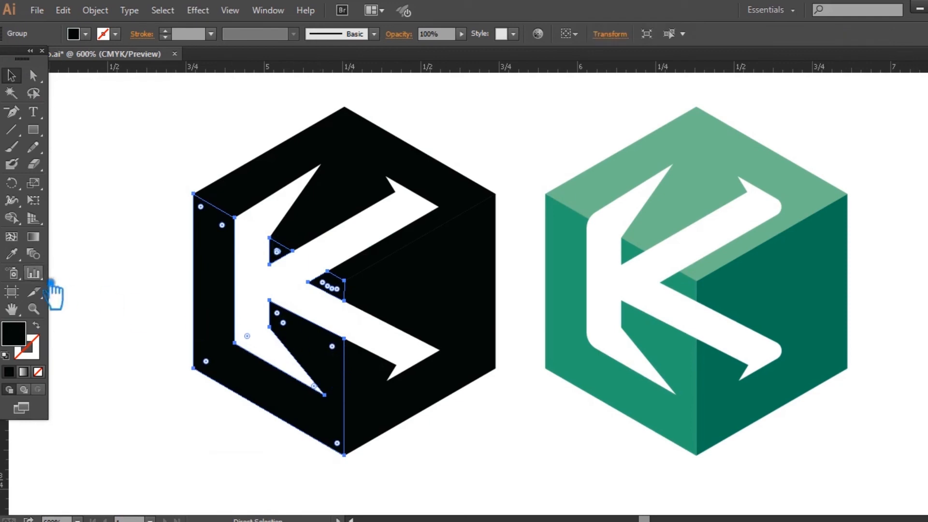
- Fill the grouped left face of the sharp-K cube with an orange-brown at hue 38°
double_click(39, 339)
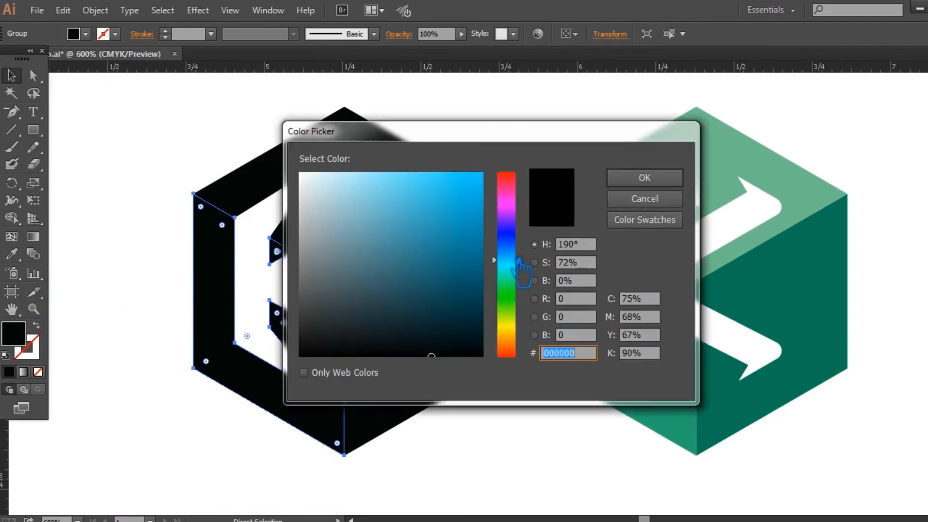
drag(515, 314, 514, 344)
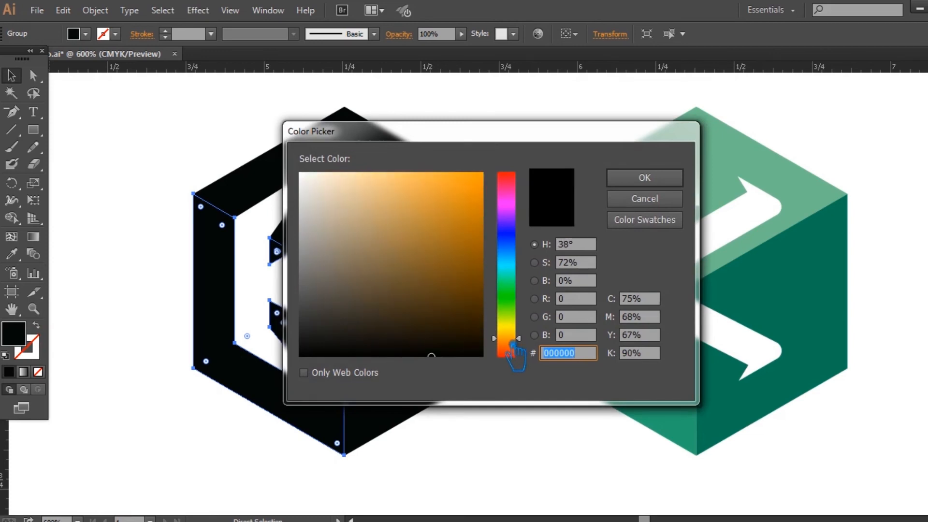
drag(411, 279, 420, 247)
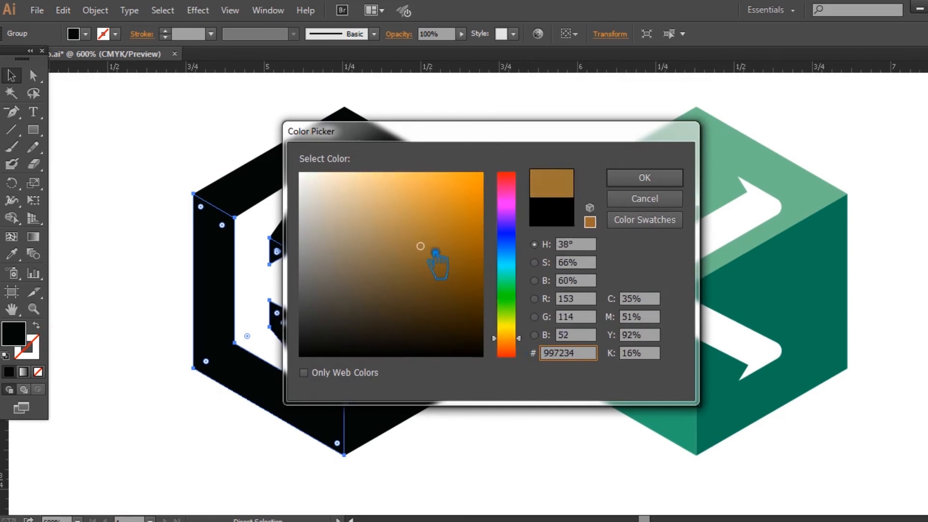
drag(444, 243, 439, 245)
click(645, 178)
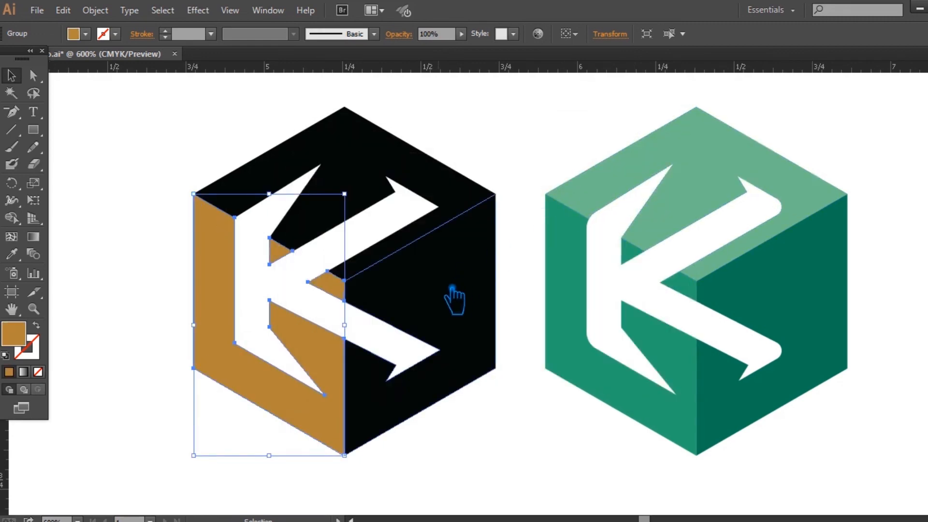
- Apply the left face's orange-brown to the right face of the sharp-K cube and darken it to a deeper brown
click(453, 297)
click(13, 254)
click(314, 310)
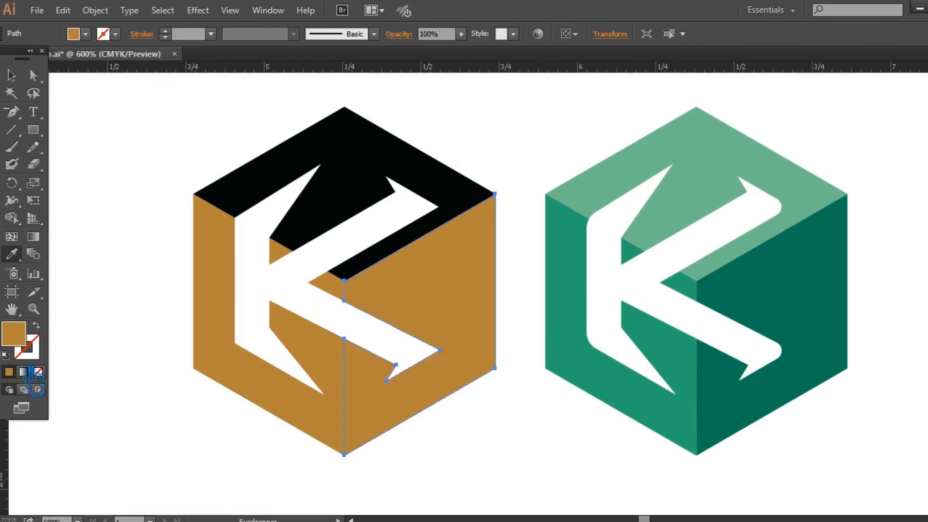
double_click(28, 346)
click(434, 247)
click(645, 178)
- Apply the left face's orange-brown to the top face of the sharp-K cube and brighten it to a lighter orange
click(11, 76)
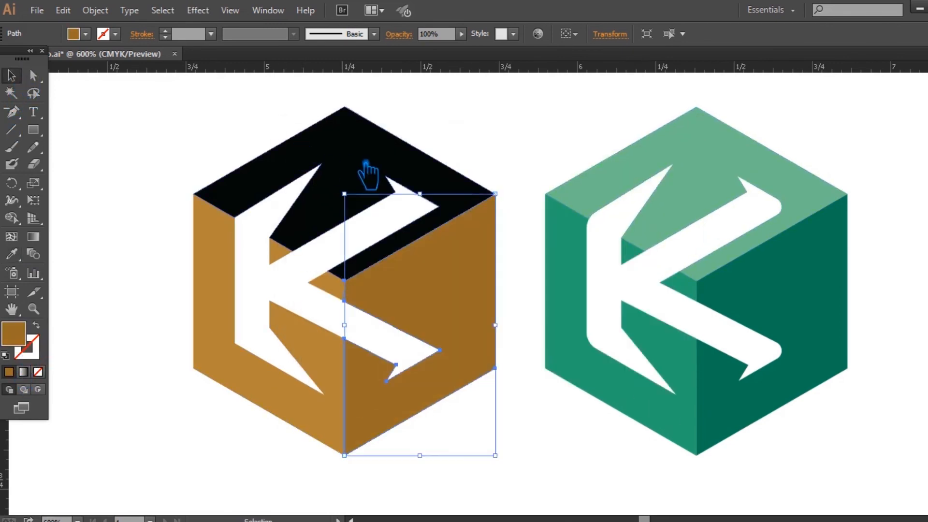
click(369, 167)
click(11, 253)
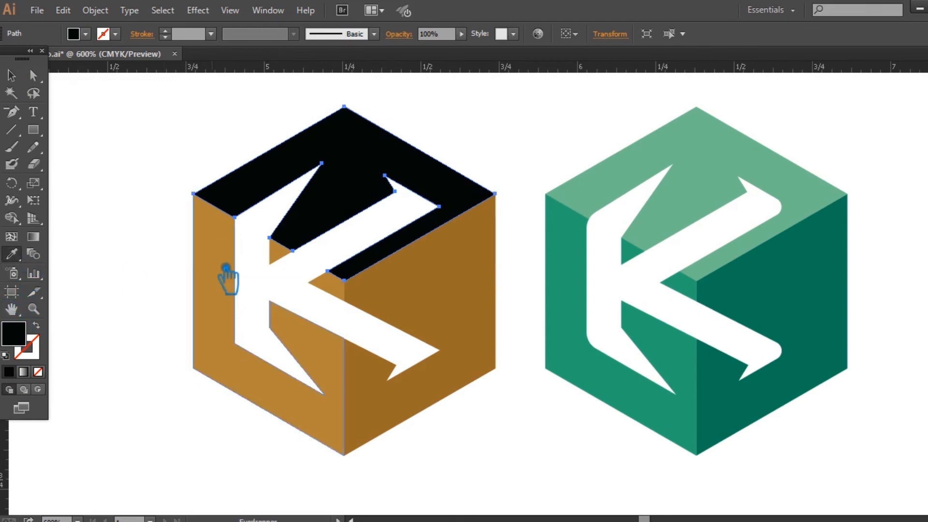
click(226, 273)
double_click(29, 344)
drag(435, 236, 430, 212)
click(645, 178)
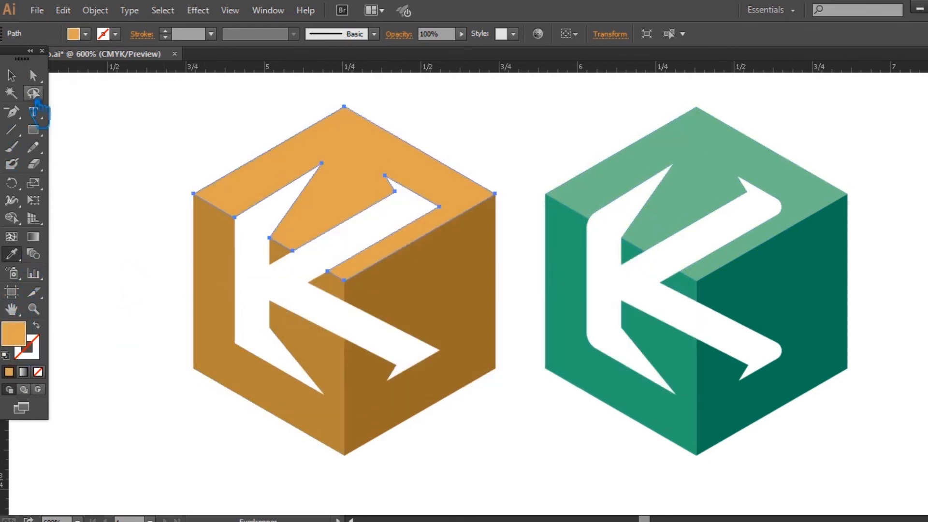
click(179, 184)
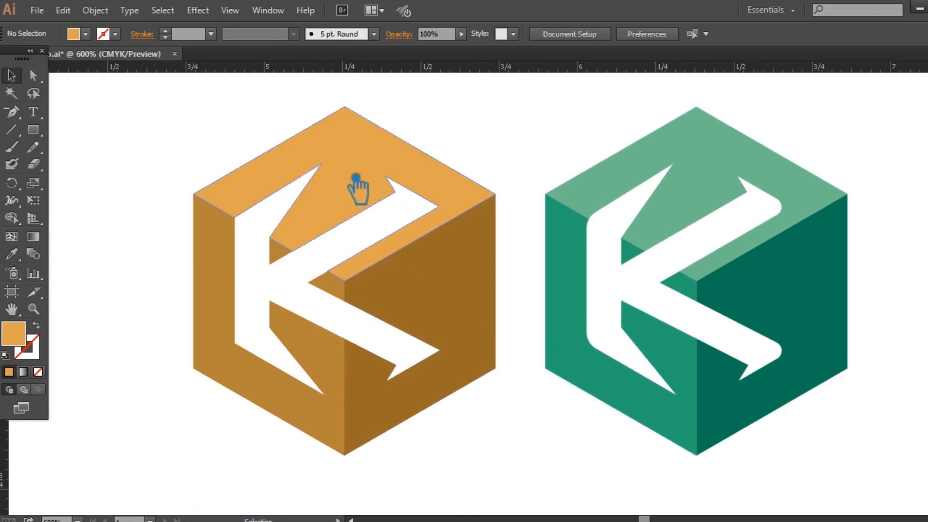
- Apply the top face's lighter orange to the grouped left face of the sharp-K cube
click(358, 188)
click(326, 379)
click(11, 253)
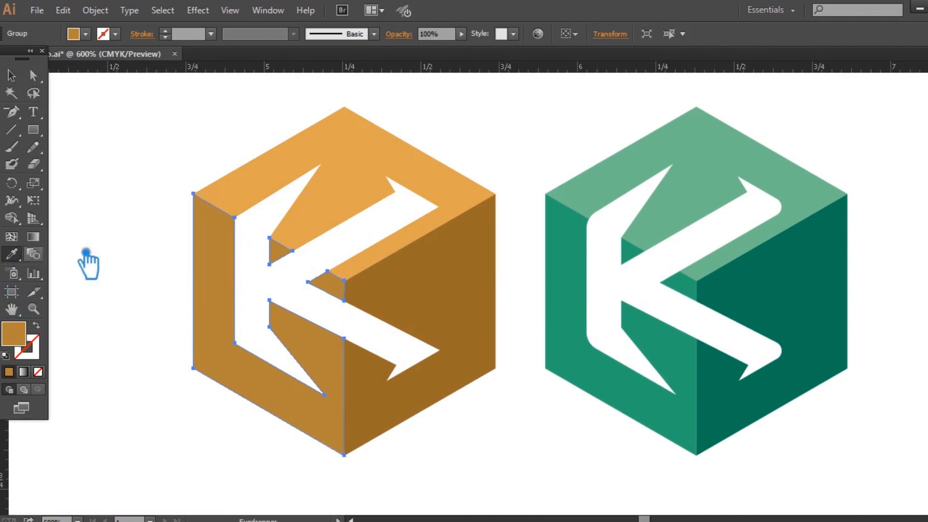
click(367, 200)
click(15, 76)
click(12, 76)
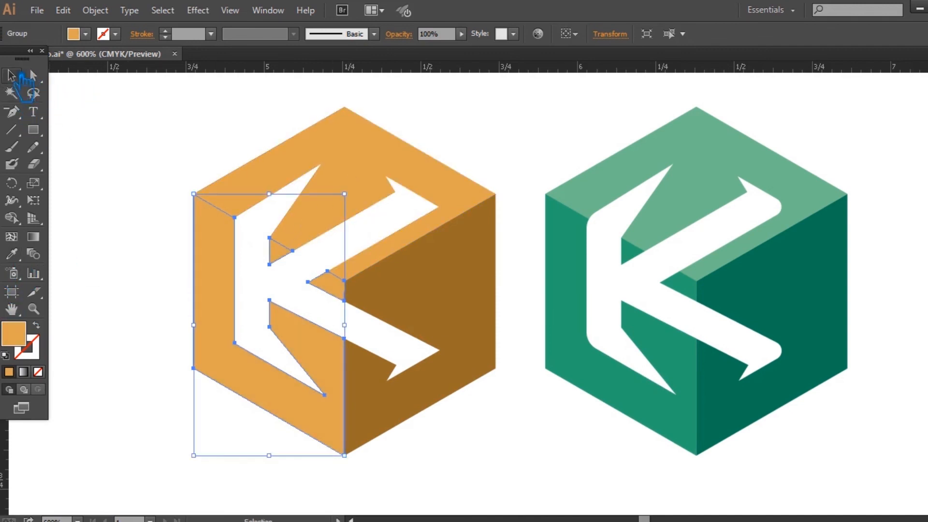
- Brighten the top face of the sharp-K cube to a pale orange
click(382, 167)
click(22, 347)
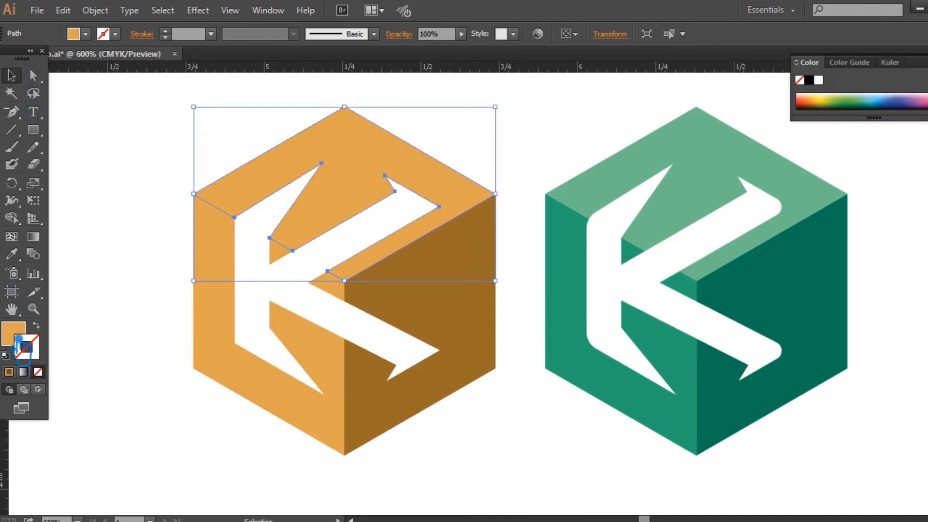
double_click(22, 339)
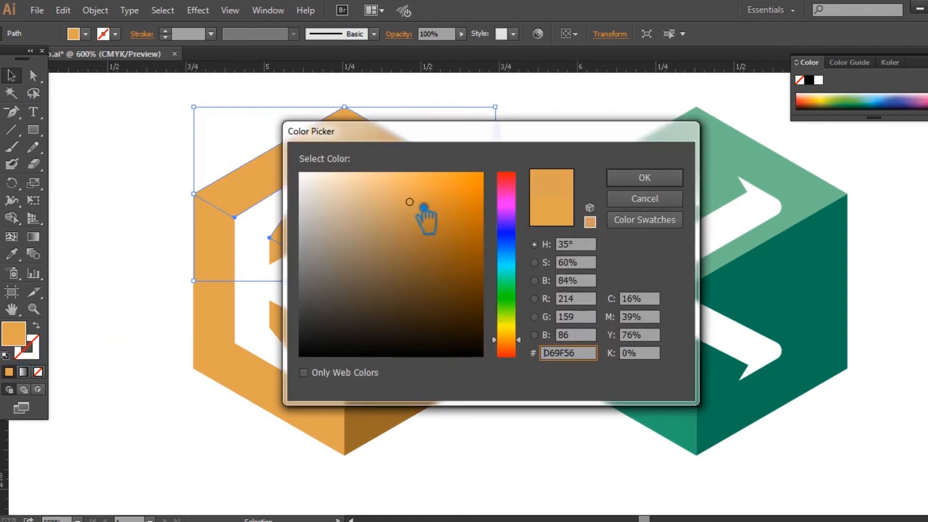
drag(429, 218, 410, 186)
click(644, 178)
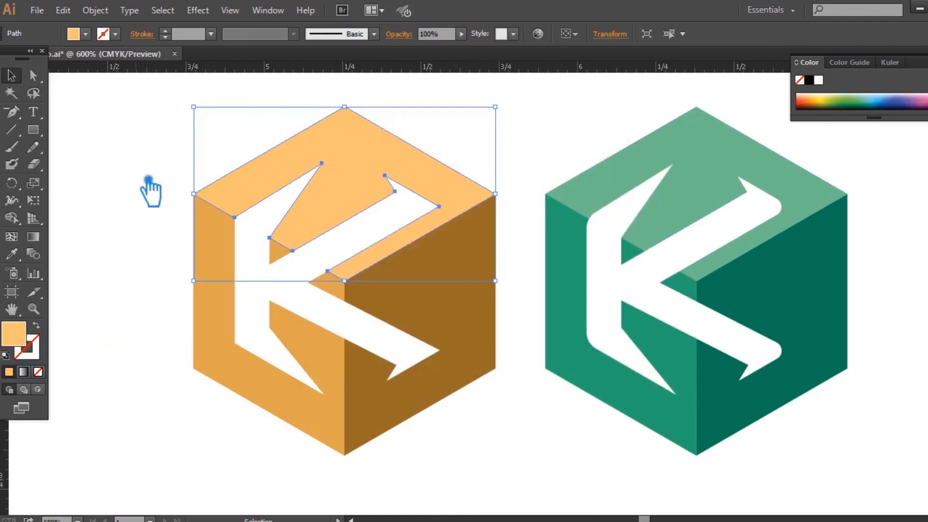
click(149, 191)
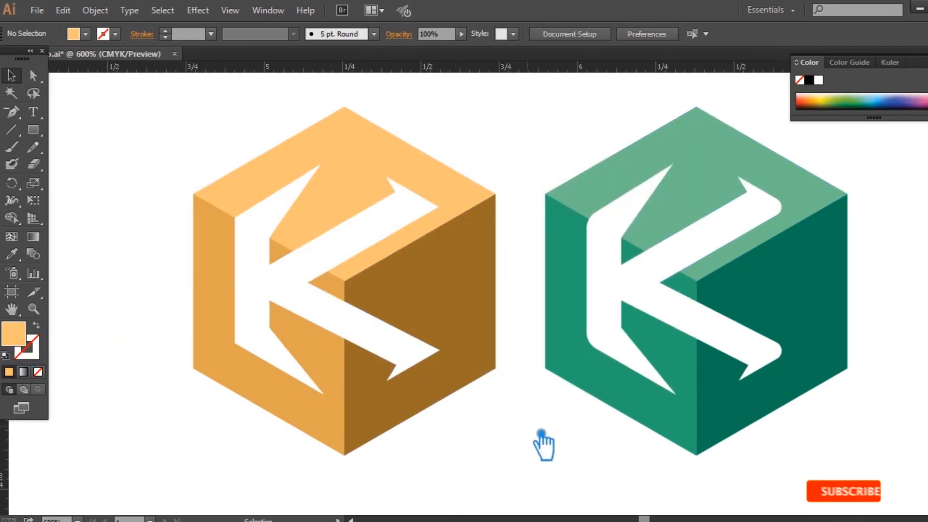
- Try to apply the right face's dark brown to the grouped left face of the sharp-K cube
click(337, 428)
click(12, 254)
click(458, 332)
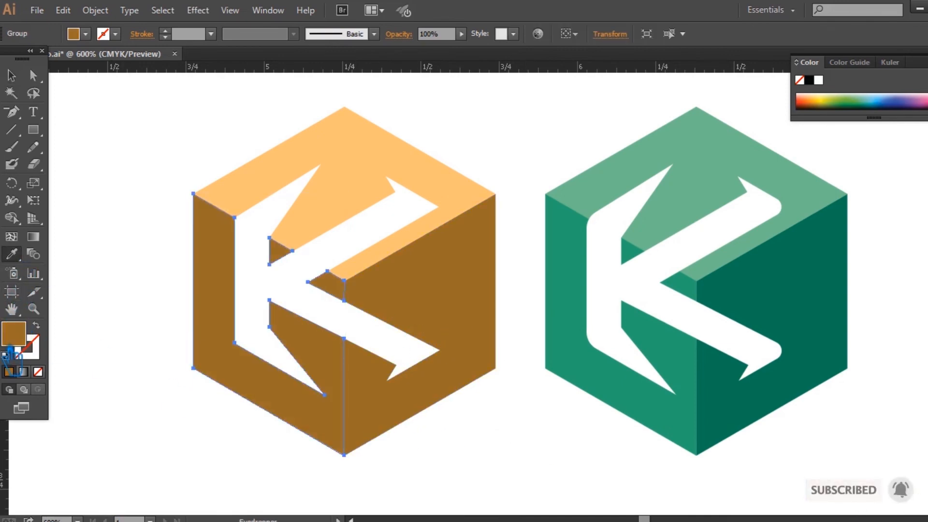
click(12, 76)
key(ctrl+z)
- Darken the grouped left face of the sharp-K cube to the medium orange BF873D
double_click(13, 334)
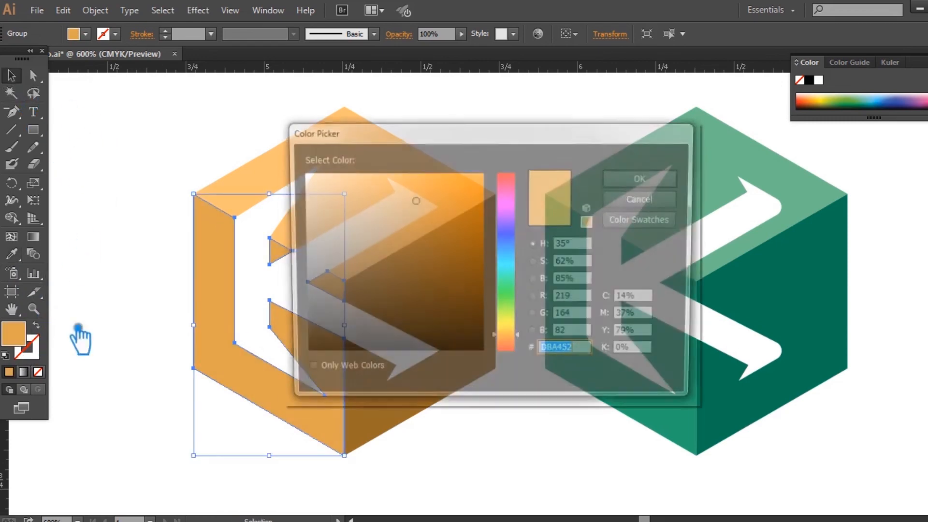
click(427, 217)
click(645, 178)
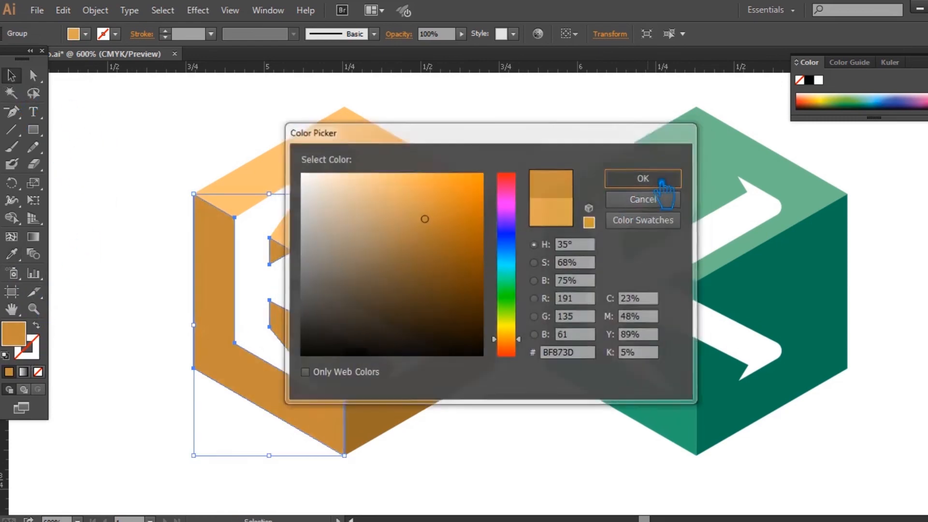
click(570, 166)
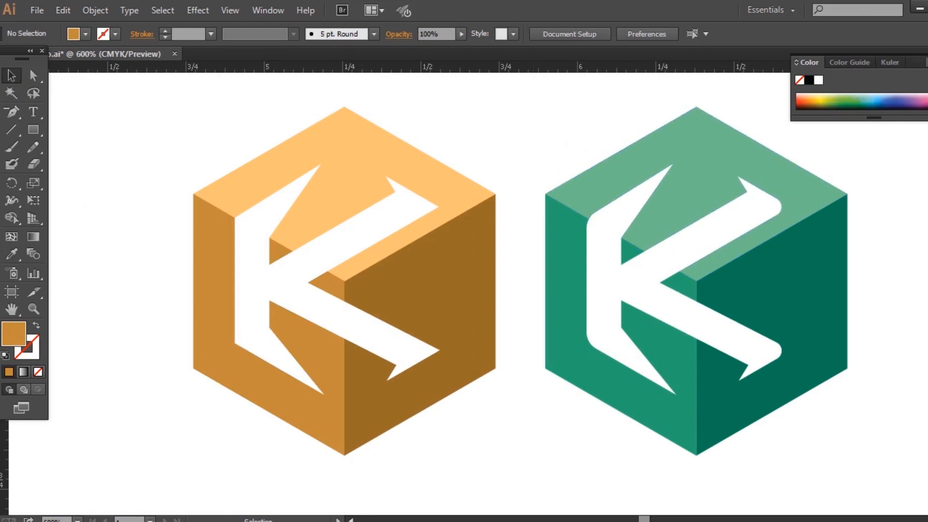